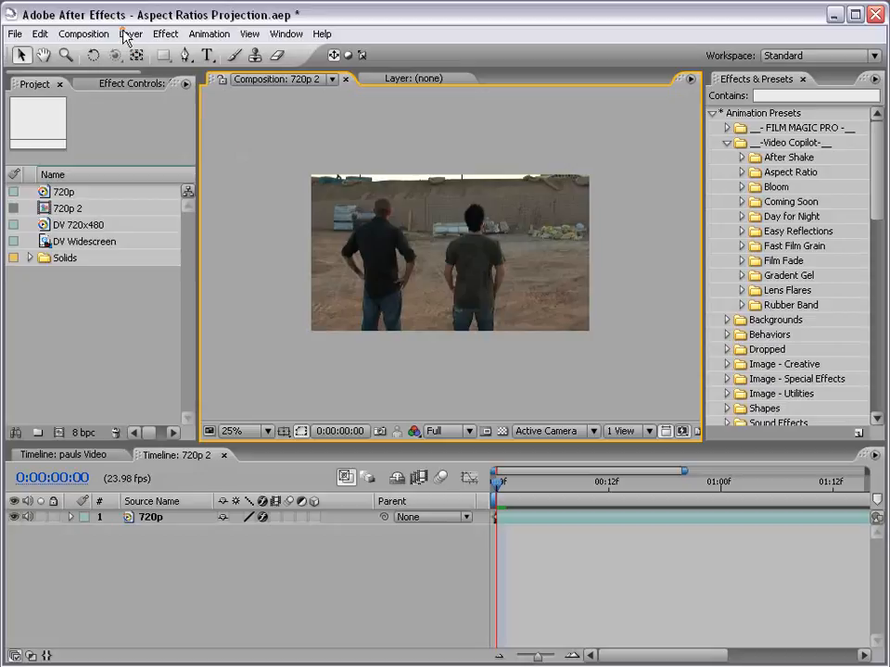
Step: Add an adjustment layer above the 720p footage in the 720p 2 composition
{"action": "left_click", "coordinate": [131, 33]}
{"action": "mouse_move", "coordinate": [149, 51]}
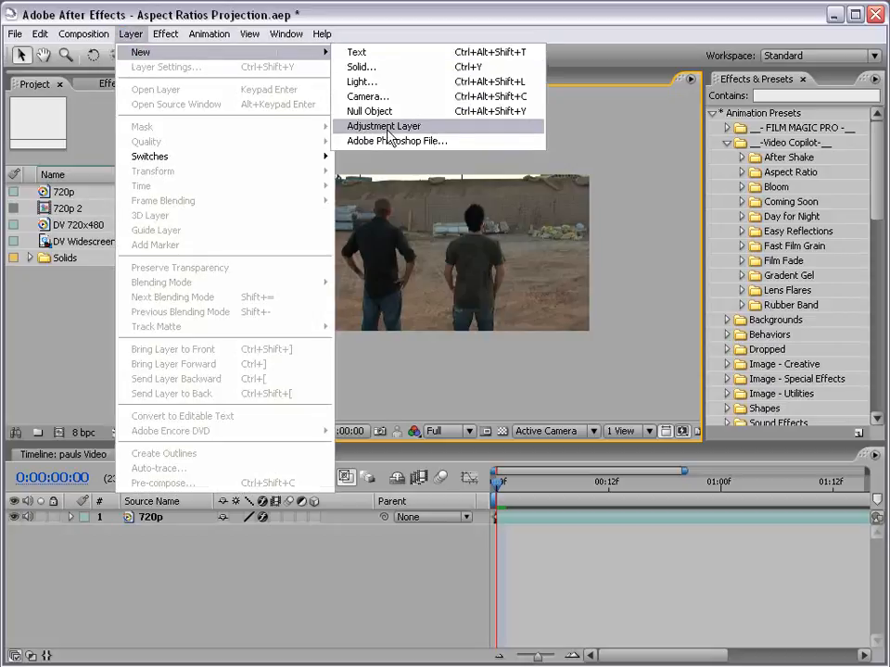
{"action": "left_click", "coordinate": [446, 129]}
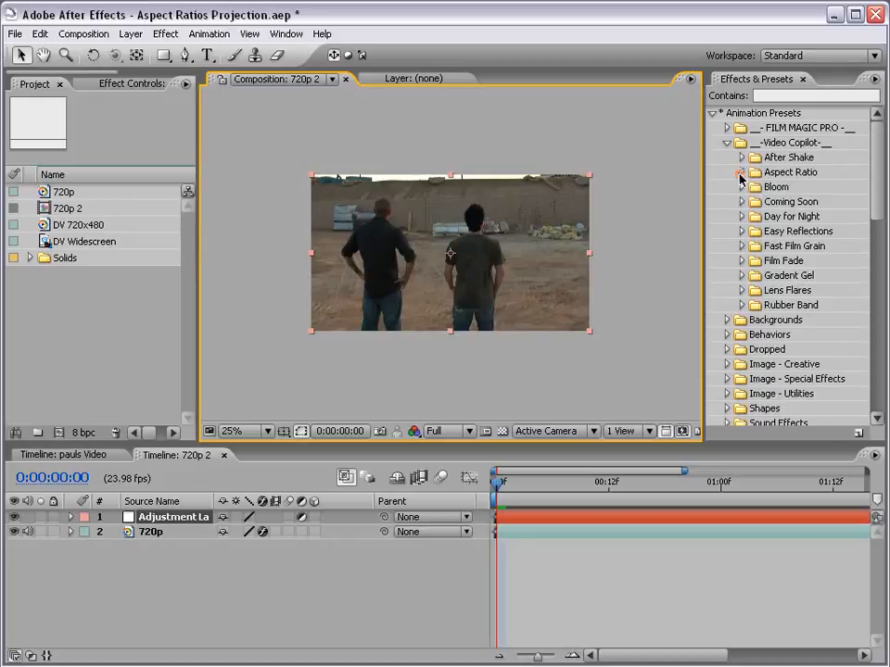
Step: Apply the Video Copilot 2.40 Aspect Ratio preset to the adjustment layer and inspect the letterboxed frame
{"action": "left_click", "coordinate": [741, 173]}
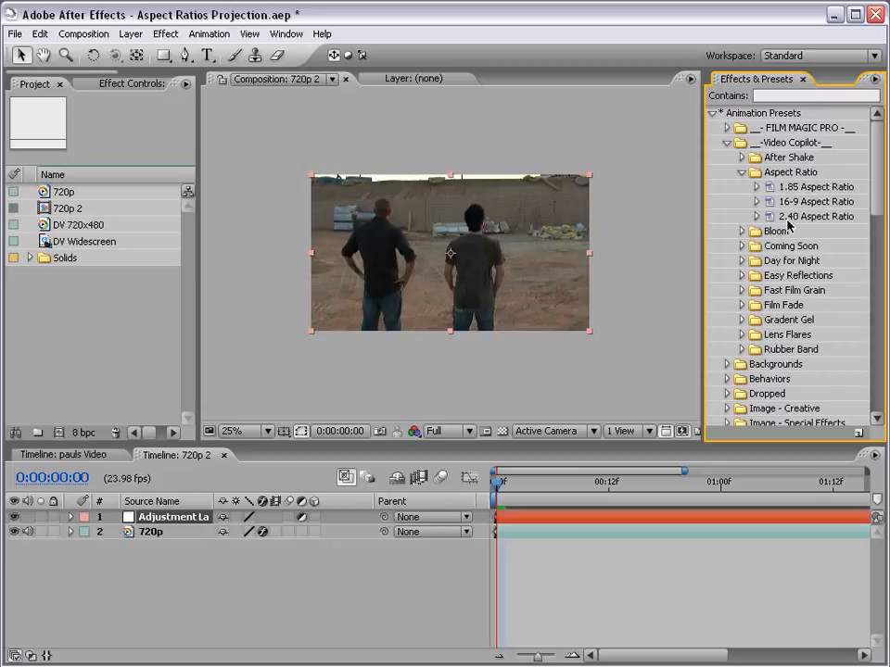
{"action": "left_click_drag", "start_coordinate": [786, 218], "coordinate": [399, 300]}
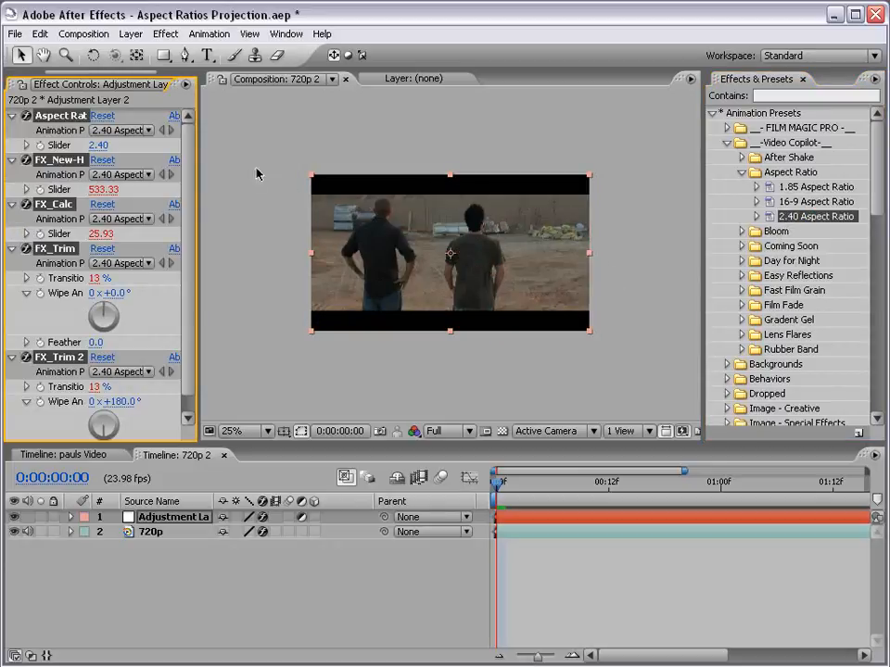
{"action": "key", "text": "period"}
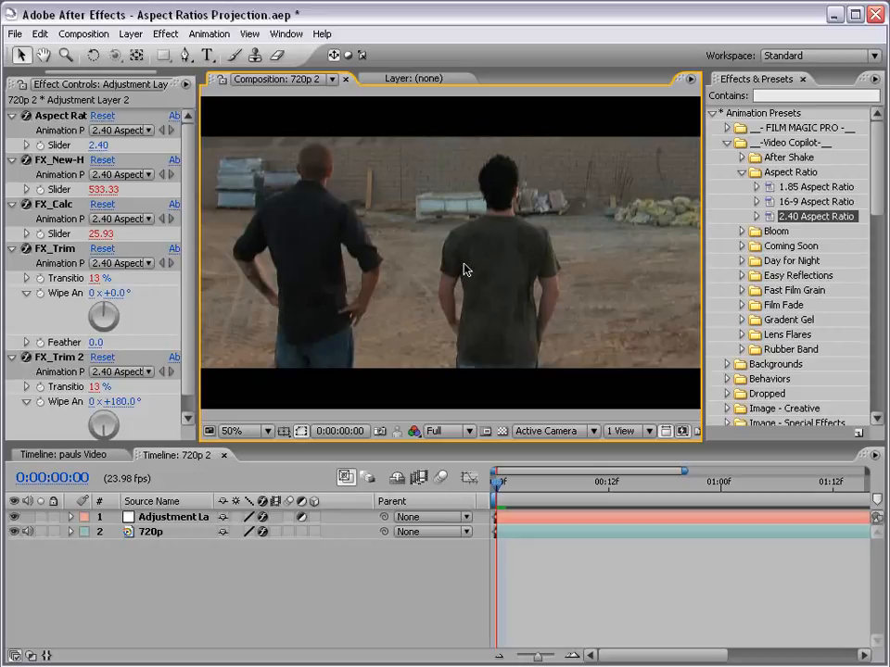
{"action": "key", "text": "comma"}
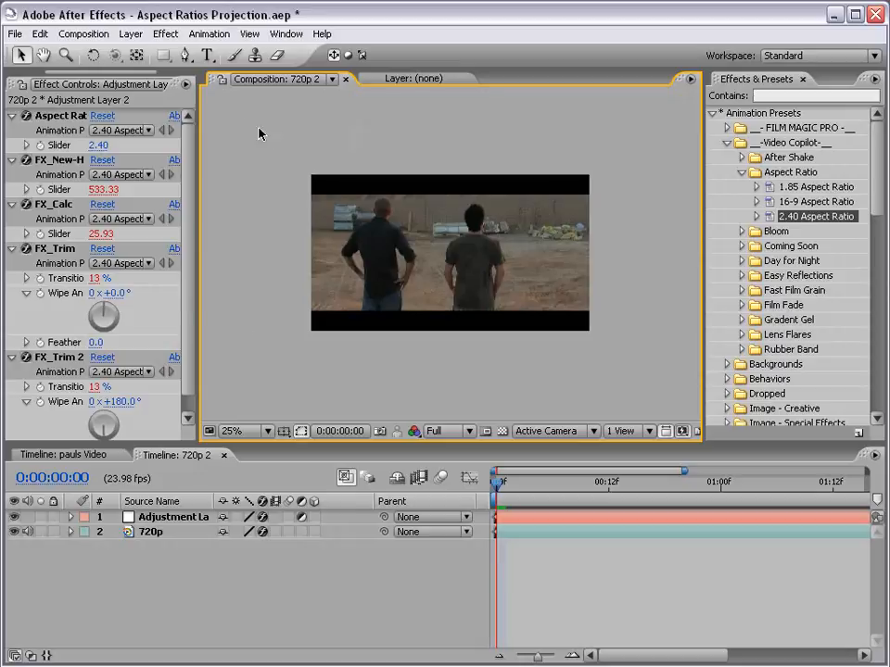
Step: Review the frame size and frame aspect ratio in the 720p 2 composition's settings, leaving them as they are
{"action": "left_click", "coordinate": [83, 34]}
{"action": "left_click", "coordinate": [100, 73]}
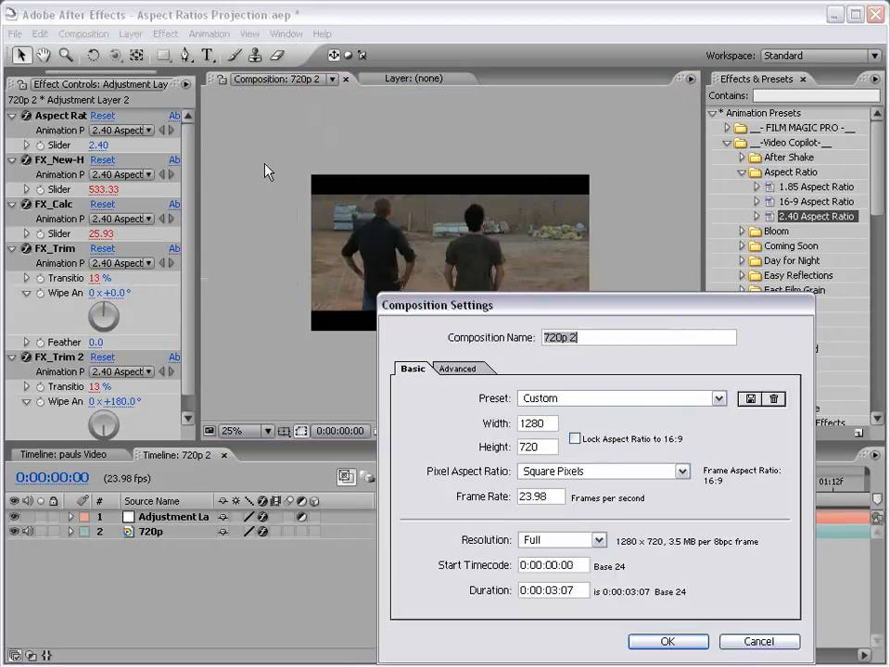
{"action": "left_click_drag", "start_coordinate": [565, 305], "coordinate": [428, 216]}
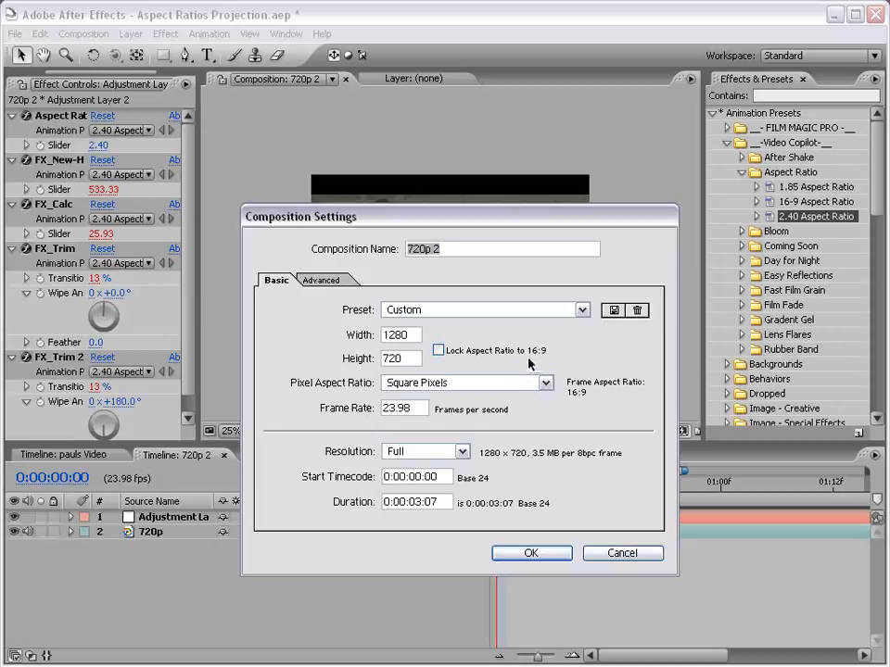
{"action": "left_click", "coordinate": [531, 553]}
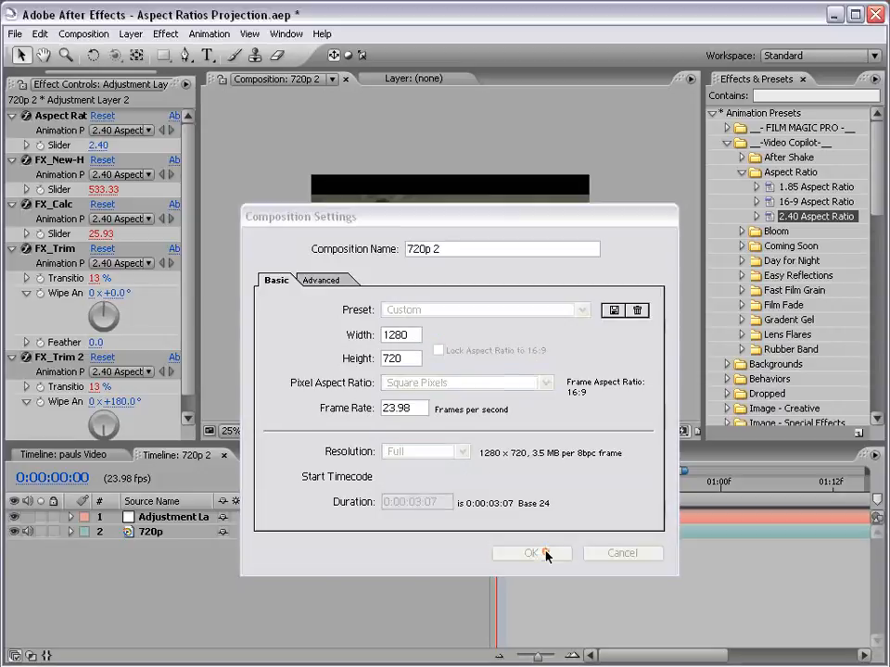
Step: Delete all the 2.40 Aspect Ratio preset's effects from the adjustment layer
{"action": "left_click", "coordinate": [74, 115]}
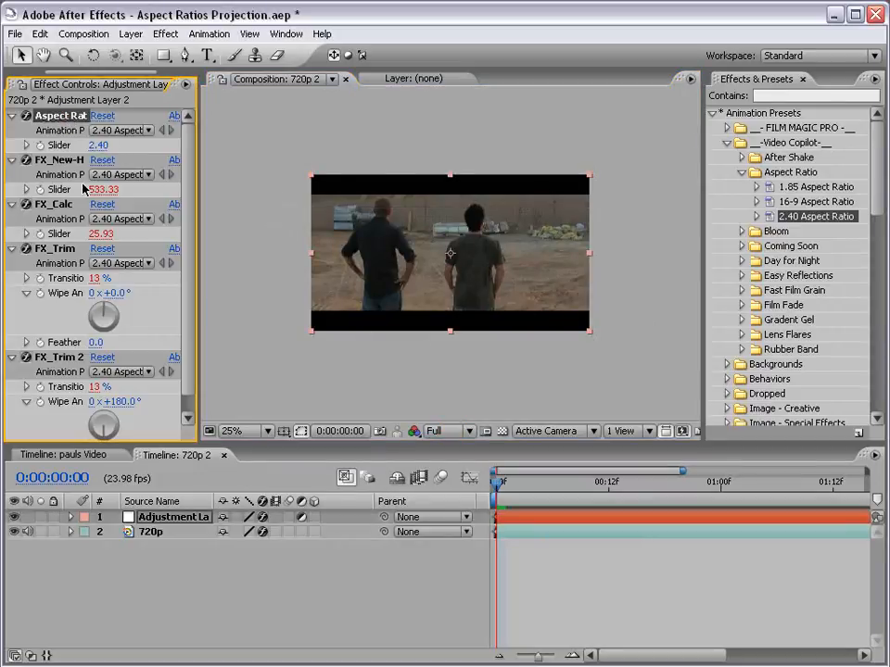
{"action": "key", "text": "ctrl+a"}
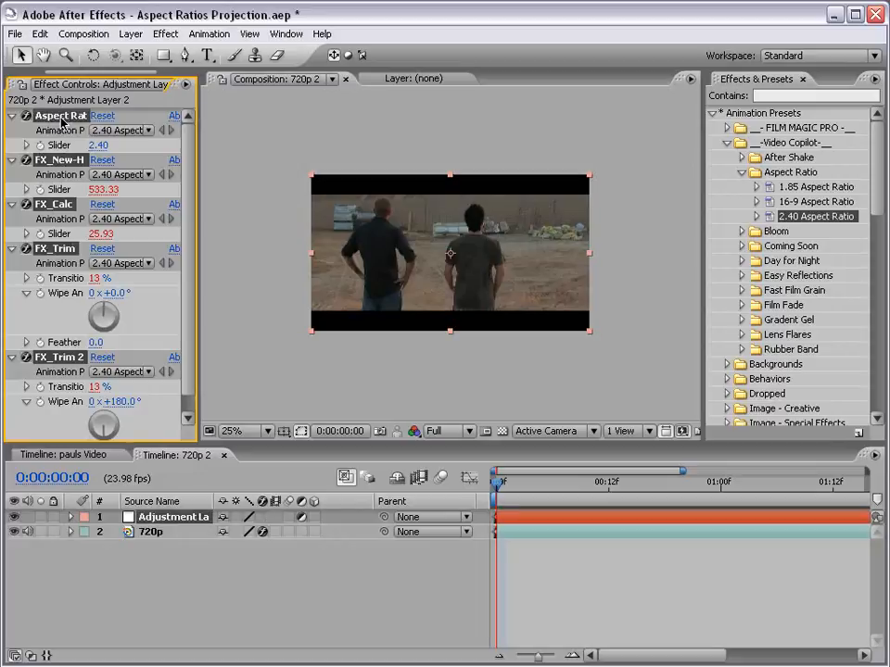
{"action": "key", "text": "Delete"}
{"action": "left_click", "coordinate": [627, 208]}
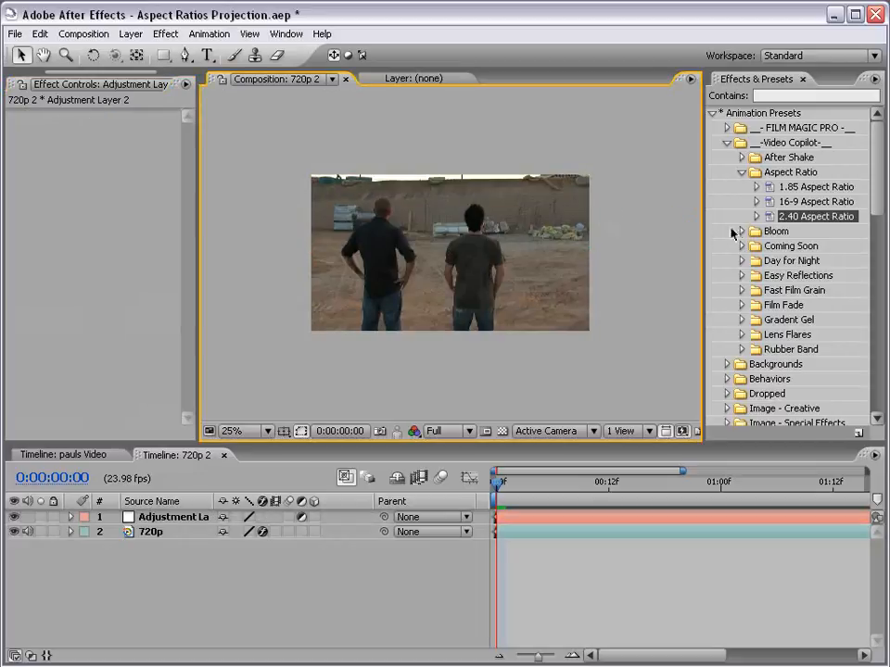
Step: Apply the 16-9 Aspect Ratio preset to the adjustment layer
{"action": "left_click", "coordinate": [814, 203]}
{"action": "left_click_drag", "start_coordinate": [817, 206], "coordinate": [433, 252]}
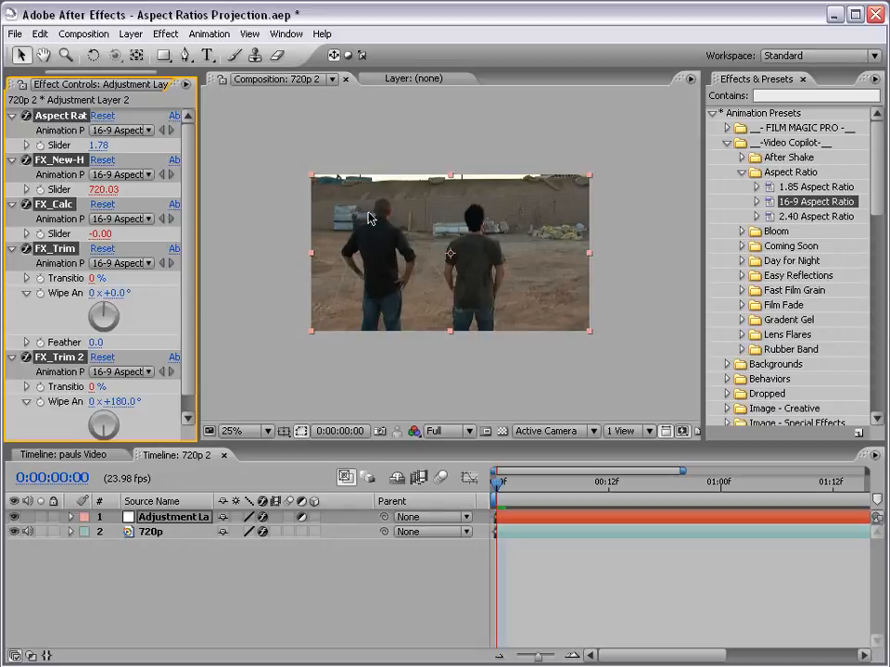
{"action": "left_click", "coordinate": [443, 149]}
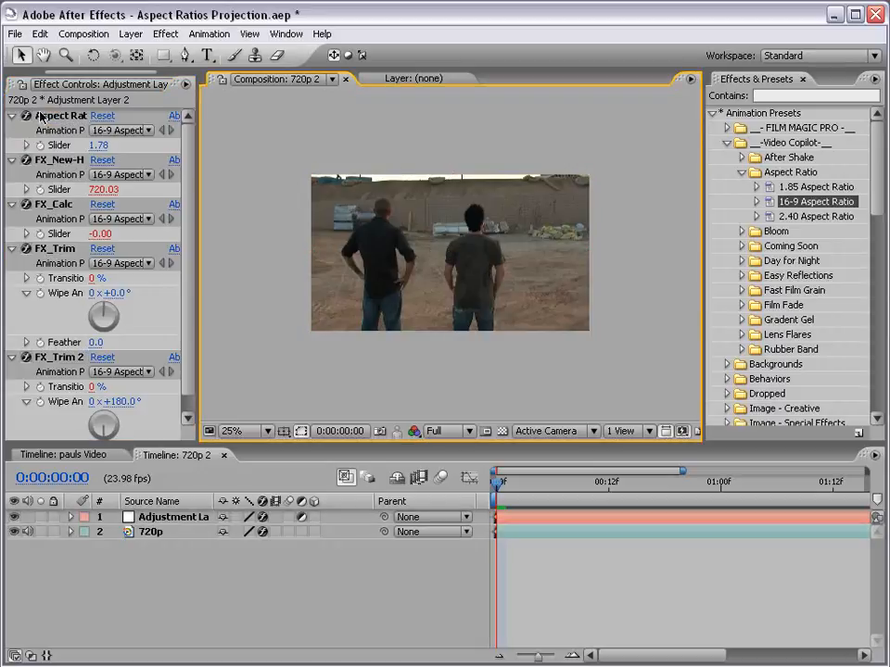
Step: Set the adjustment layer's Aspect Ratio slider to 3 and inspect the letterboxed image
{"action": "left_click_drag", "start_coordinate": [198, 158], "coordinate": [275, 168]}
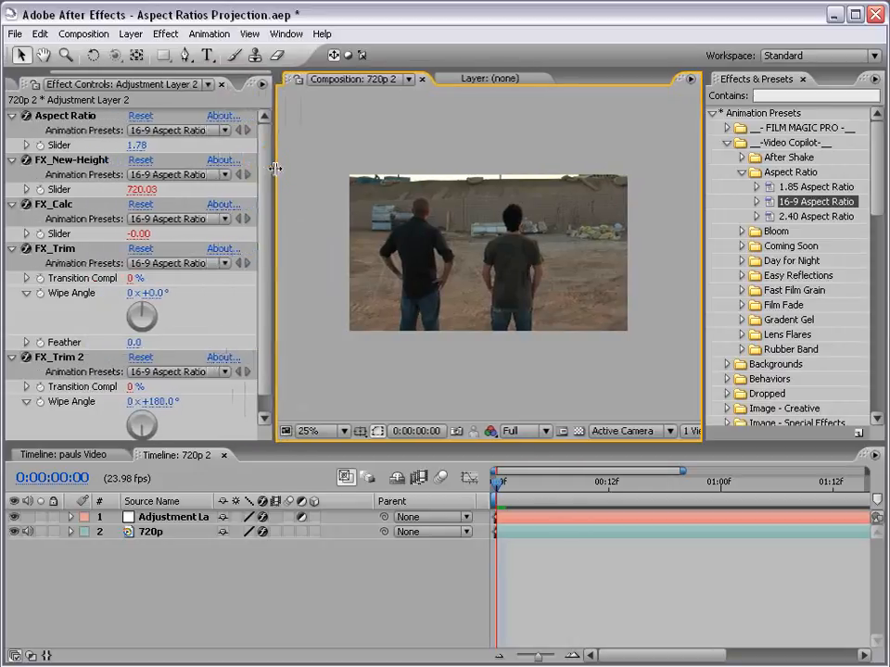
{"action": "left_click", "coordinate": [65, 115]}
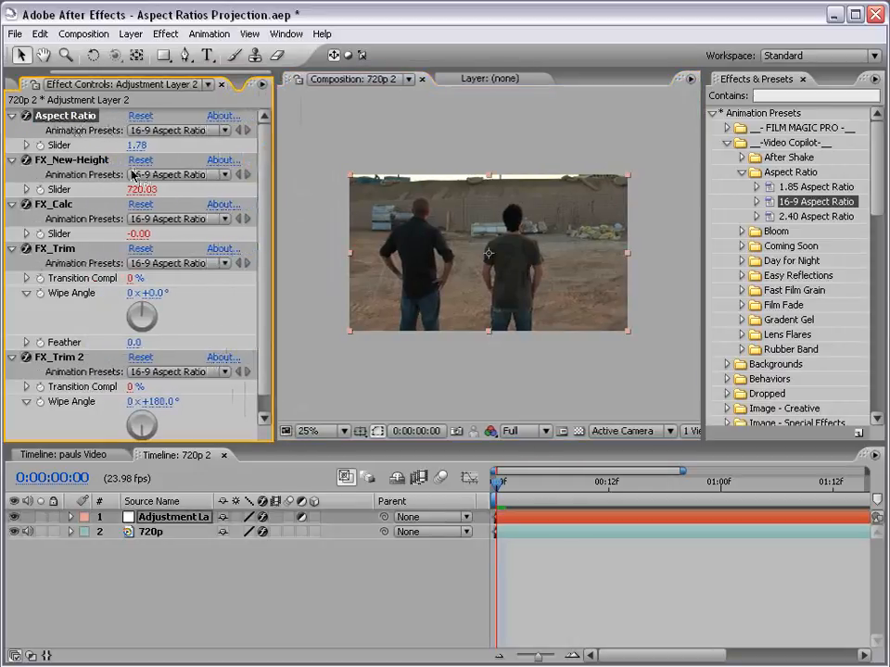
{"action": "left_click", "coordinate": [137, 144]}
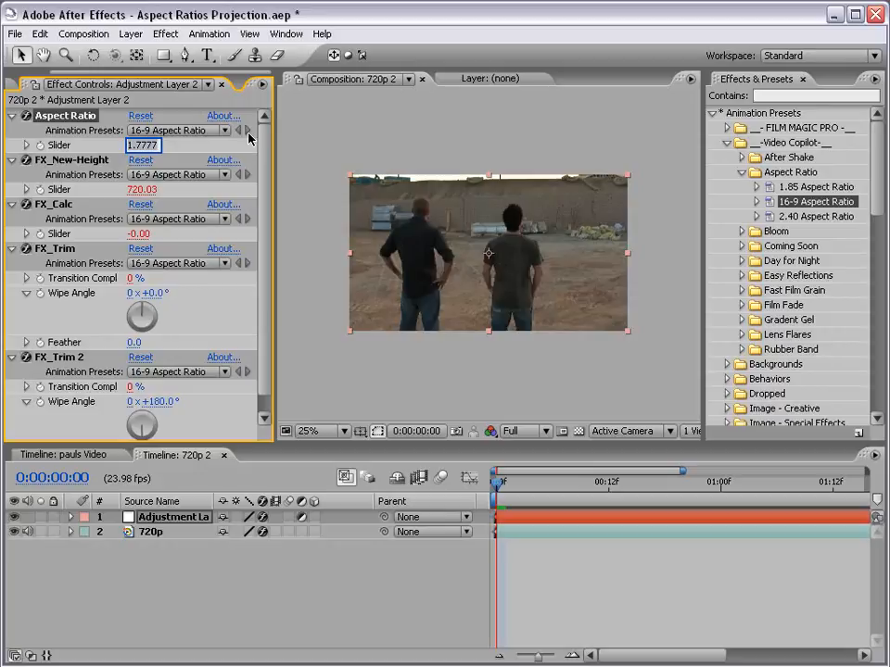
{"action": "type", "text": "3"}
{"action": "key", "text": "Return"}
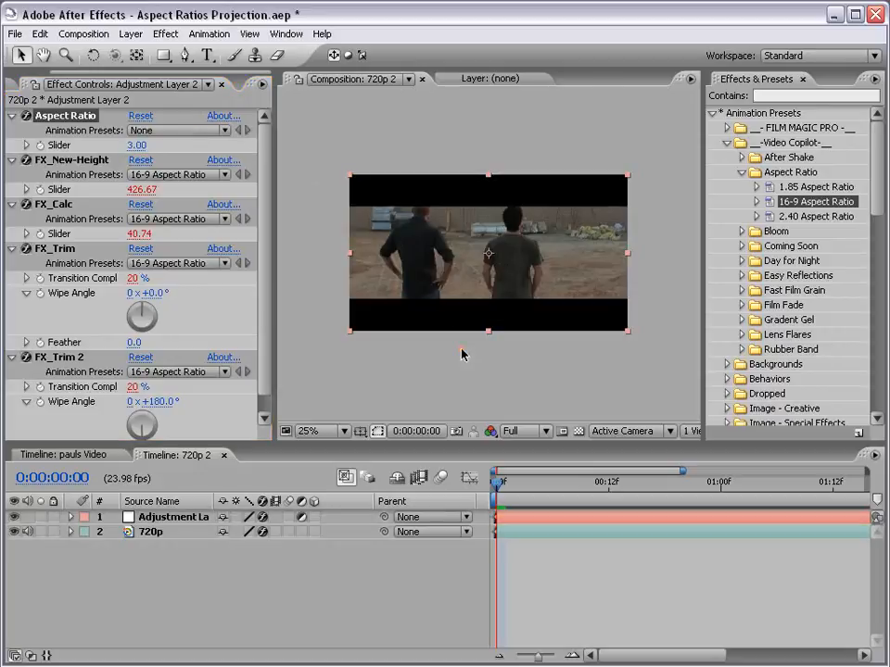
{"action": "left_click", "coordinate": [460, 353]}
{"action": "scroll", "coordinate": [502, 297], "scroll_direction": "up", "scroll_amount": 2}
{"action": "scroll", "coordinate": [502, 298], "scroll_direction": "down", "scroll_amount": 2}
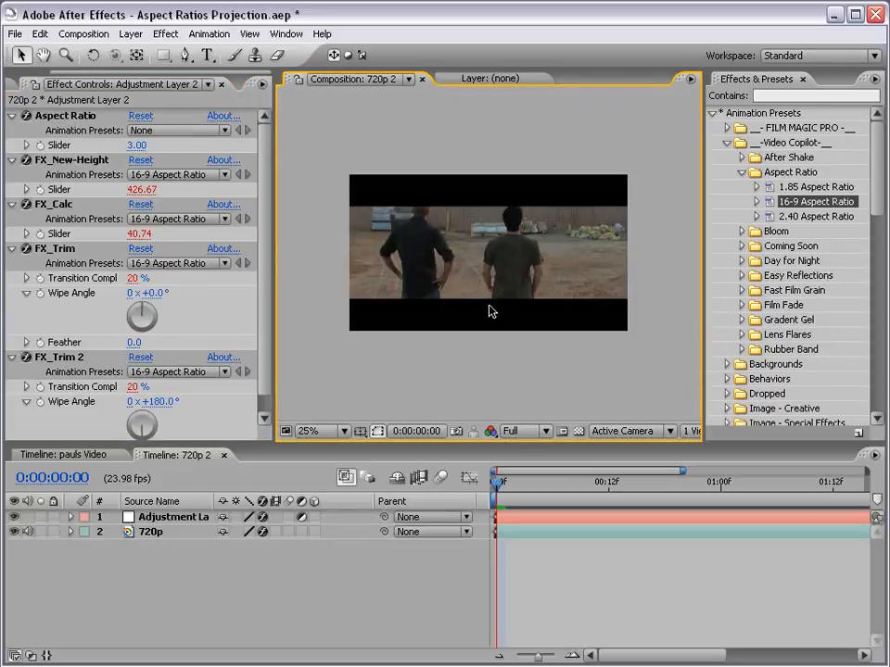
Step: Reposition the 720p footage layer vertically behind the letterbox bars, checking the framing at 0:00:01:07
{"action": "left_click", "coordinate": [185, 518]}
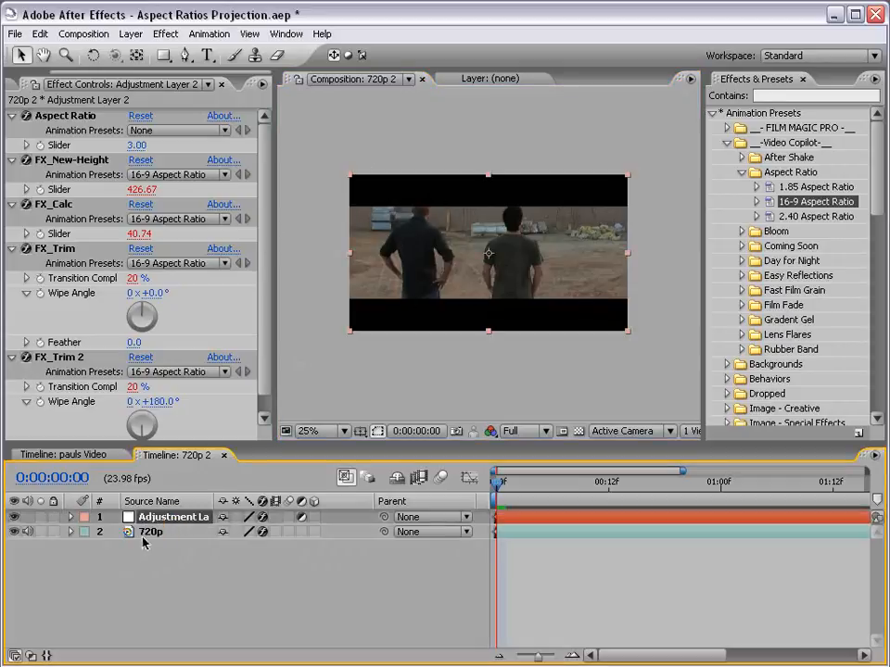
{"action": "left_click", "coordinate": [153, 532]}
{"action": "left_click_drag", "start_coordinate": [490, 292], "coordinate": [492, 324]}
{"action": "left_click_drag", "start_coordinate": [498, 482], "coordinate": [786, 505]}
{"action": "left_click_drag", "start_coordinate": [476, 292], "coordinate": [471, 248]}
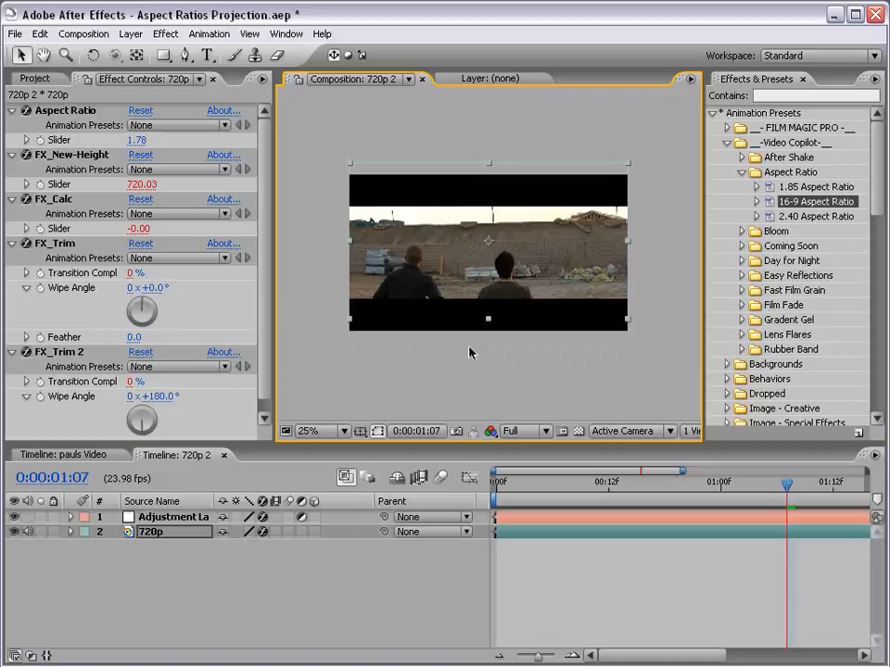
Step: Duplicate the 720p layer, start the copy about 18 frames in, and shift its image slightly down
{"action": "key", "text": "ctrl+d"}
{"action": "left_click_drag", "start_coordinate": [540, 533], "coordinate": [709, 534]}
{"action": "left_click_drag", "start_coordinate": [617, 482], "coordinate": [674, 485]}
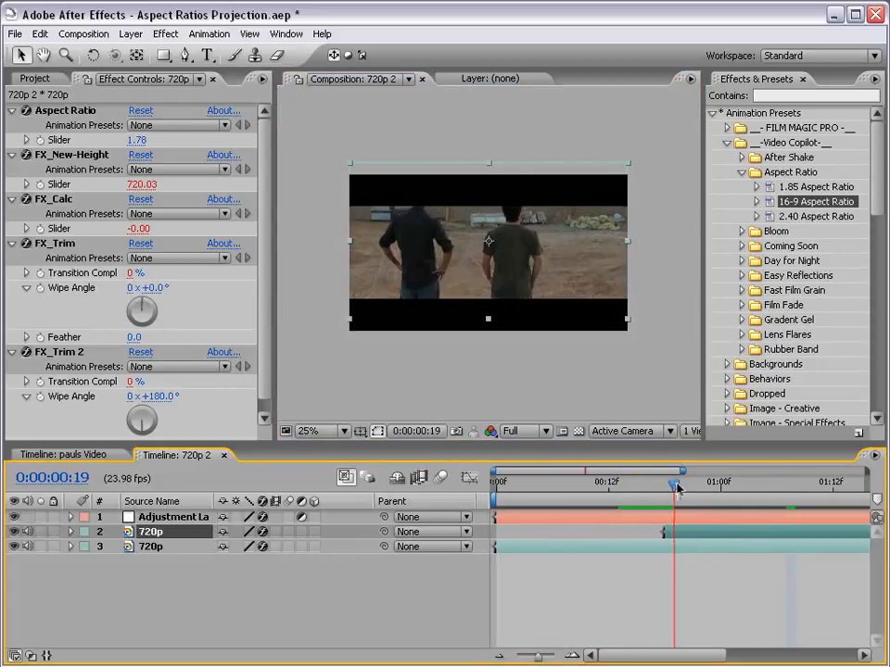
{"action": "left_click_drag", "start_coordinate": [470, 256], "coordinate": [473, 271]}
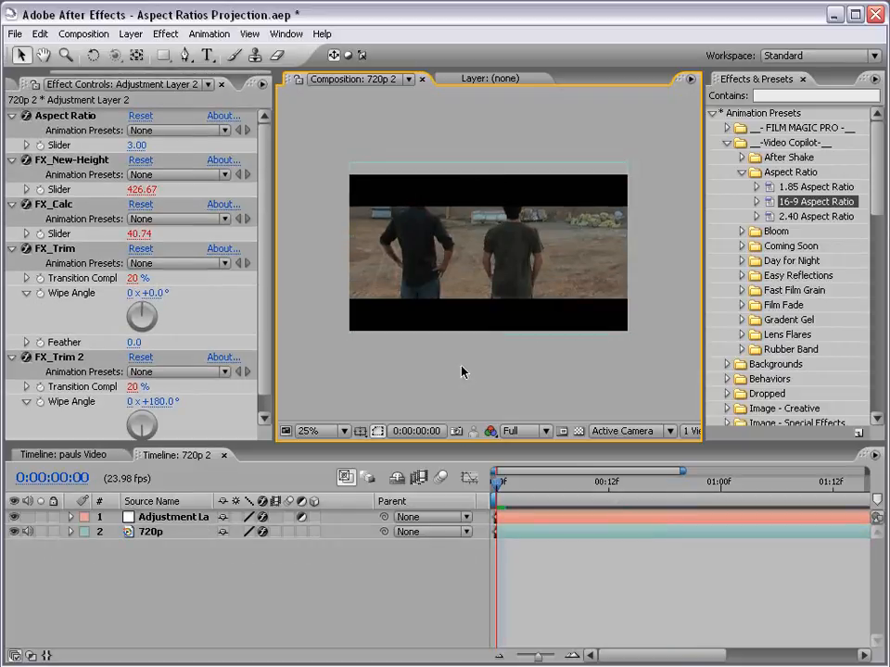
Step: Set the 720p 2 composition's height to 426 pixels, based on the adjustment layer's FX_New-Height value
{"action": "left_click", "coordinate": [58, 162]}
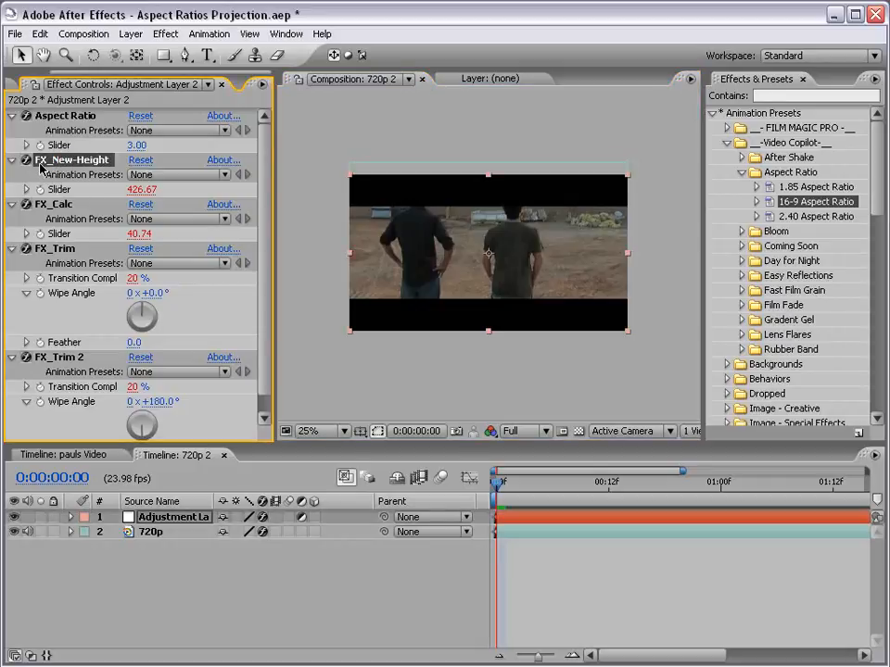
{"action": "left_click", "coordinate": [388, 363]}
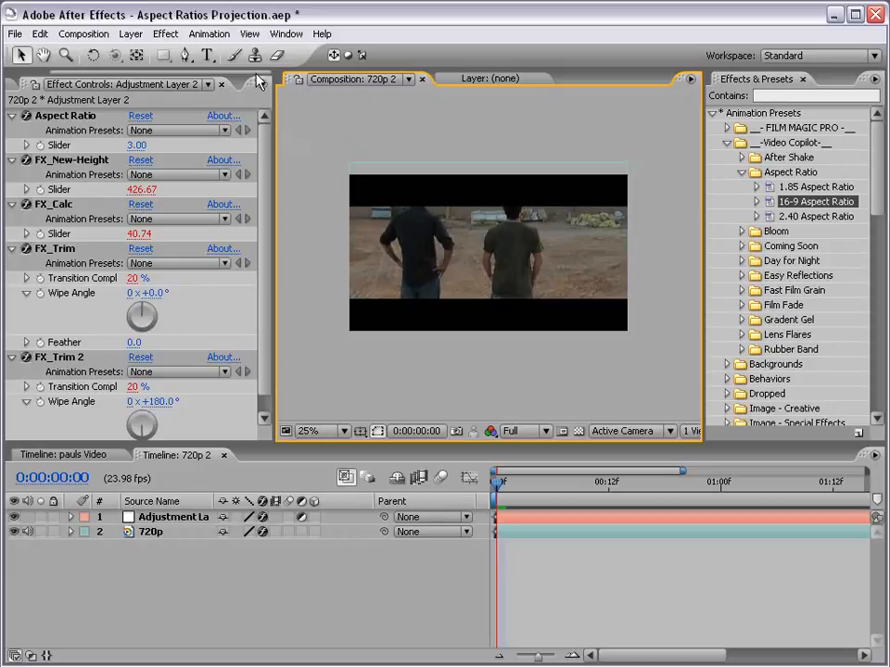
{"action": "left_click", "coordinate": [83, 33]}
{"action": "left_click", "coordinate": [168, 76]}
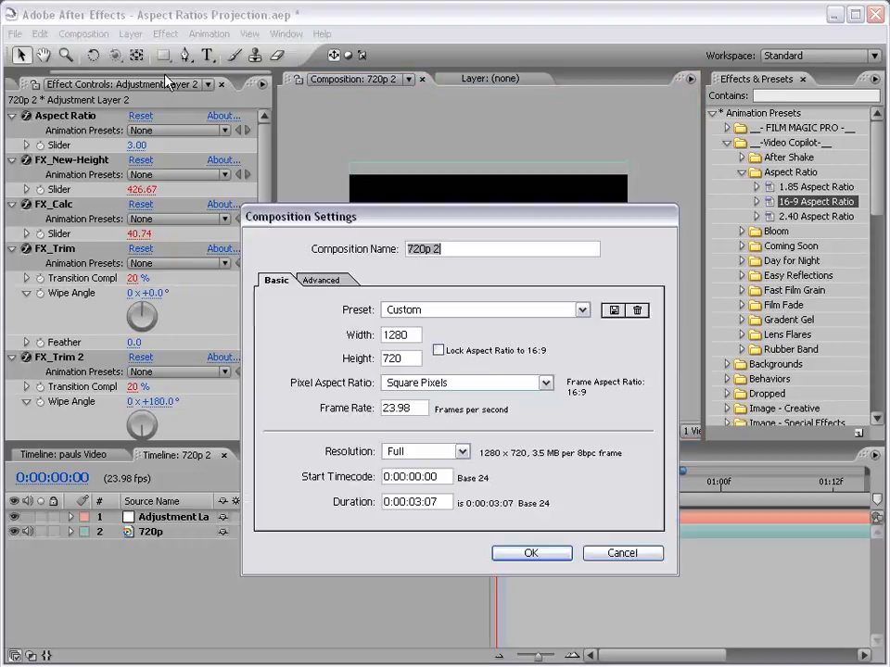
{"action": "left_click_drag", "start_coordinate": [363, 229], "coordinate": [395, 185]}
{"action": "key", "text": "Tab"}
{"action": "key", "text": "Tab"}
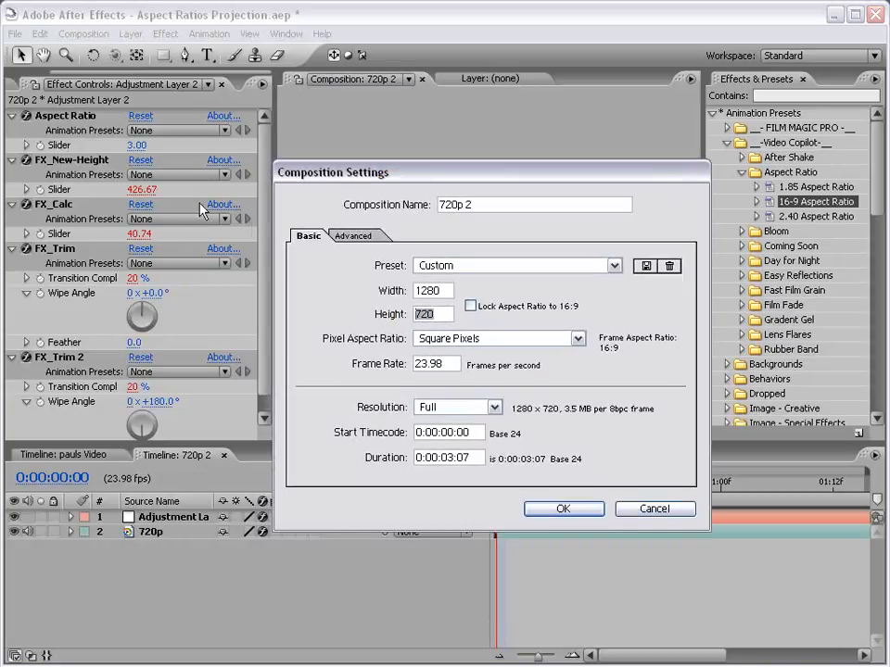
{"action": "type", "text": "426"}
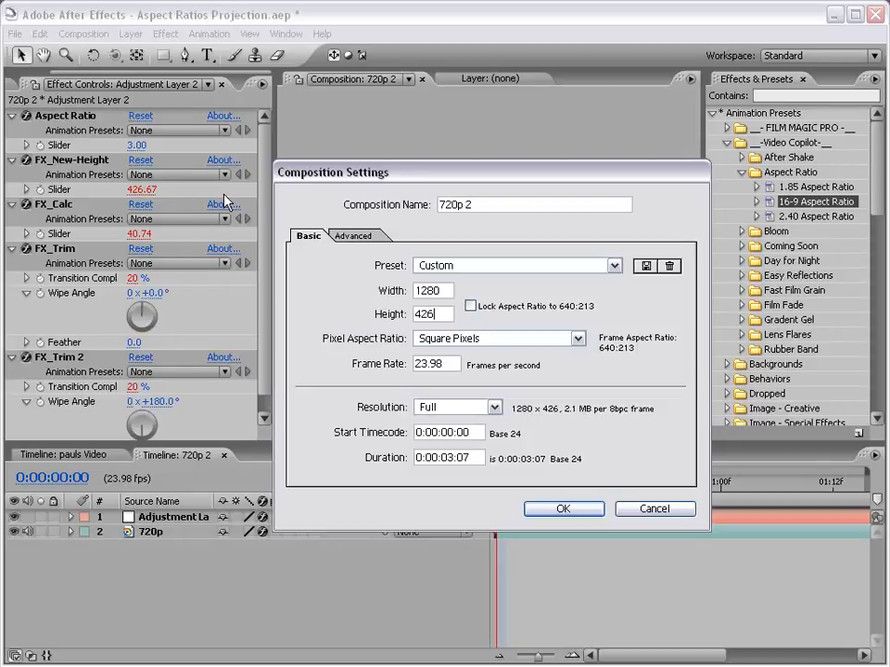
{"action": "left_click_drag", "start_coordinate": [443, 185], "coordinate": [436, 165]}
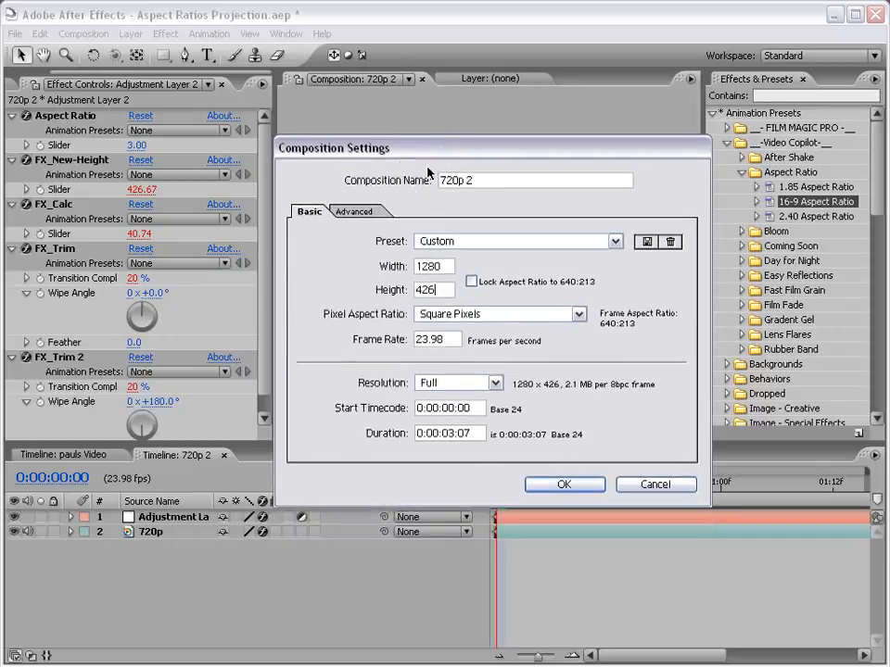
{"action": "left_click", "coordinate": [561, 485]}
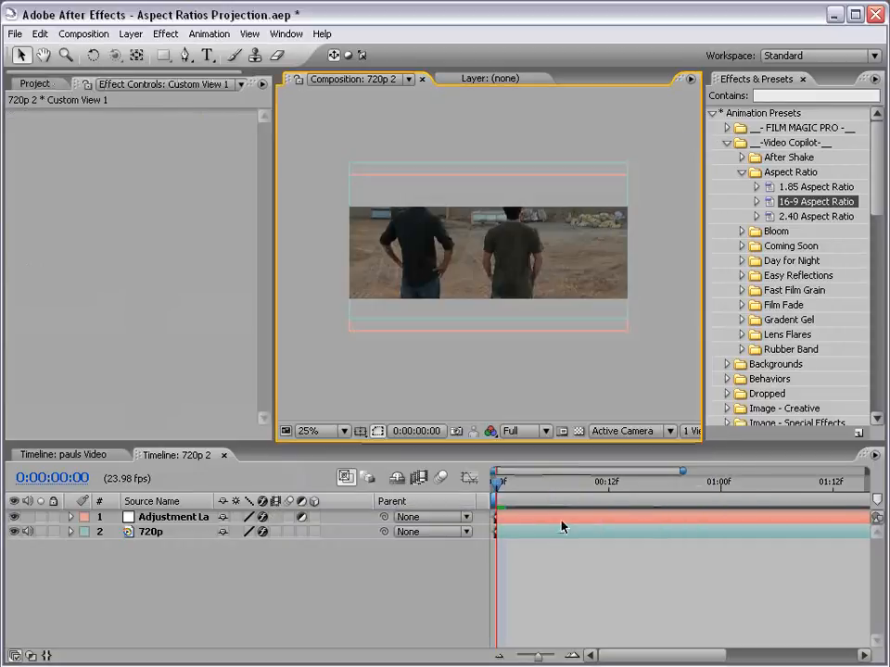
Step: Move the 720p layer down in the cropped frame until both men's heads show, and nudge it slightly upward
{"action": "key", "text": "period"}
{"action": "key", "text": "comma"}
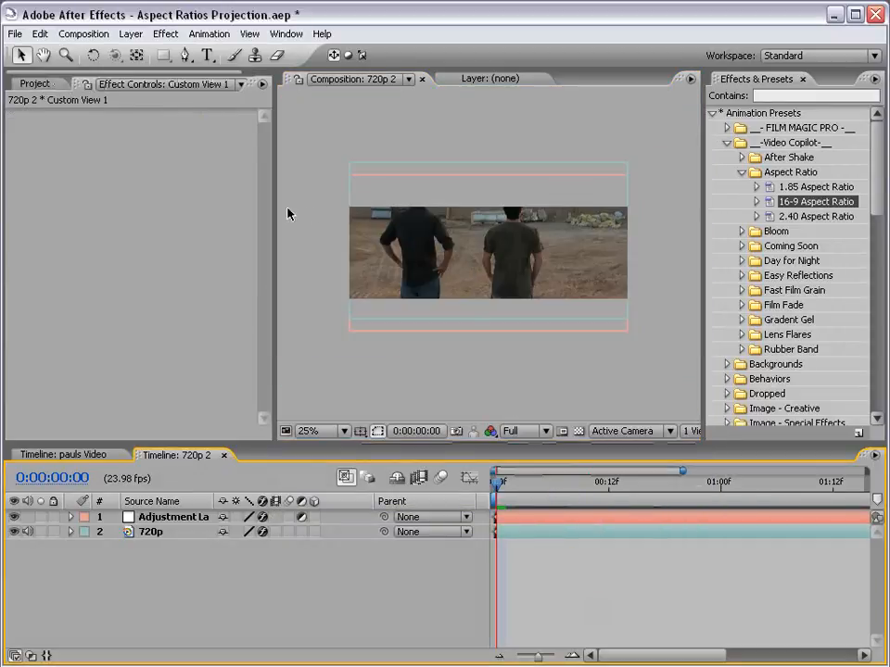
{"action": "left_click", "coordinate": [159, 532]}
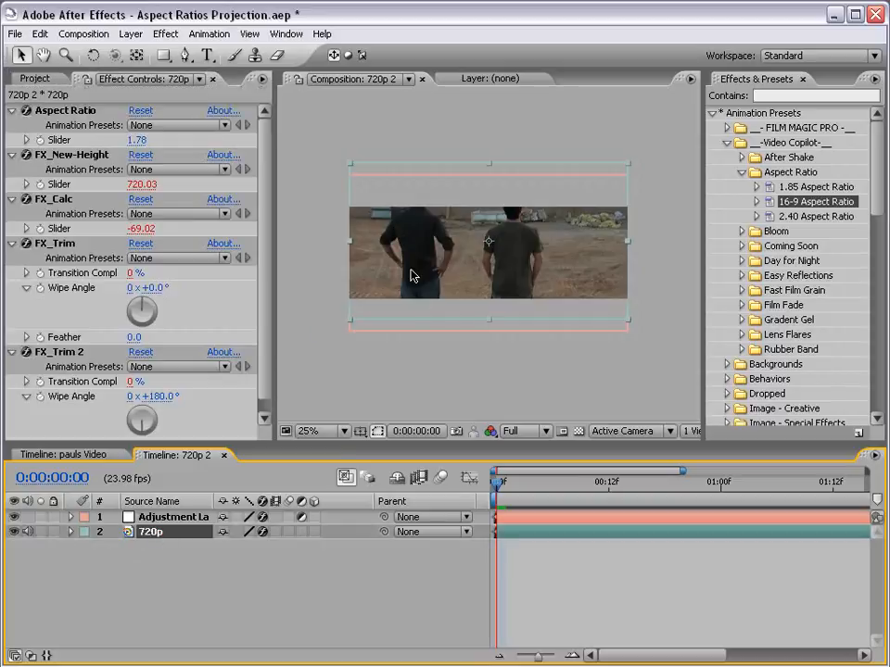
{"action": "left_click_drag", "start_coordinate": [413, 274], "coordinate": [451, 269]}
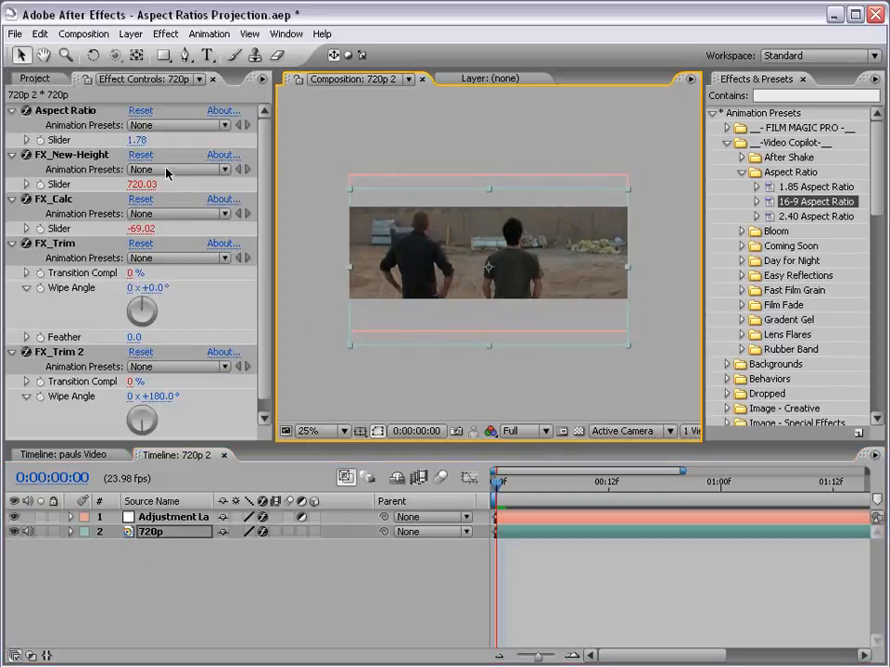
{"action": "key", "text": "shift+Up"}
{"action": "key", "text": "shift+Up"}
{"action": "key", "text": "shift+Up"}
{"action": "left_click", "coordinate": [315, 167]}
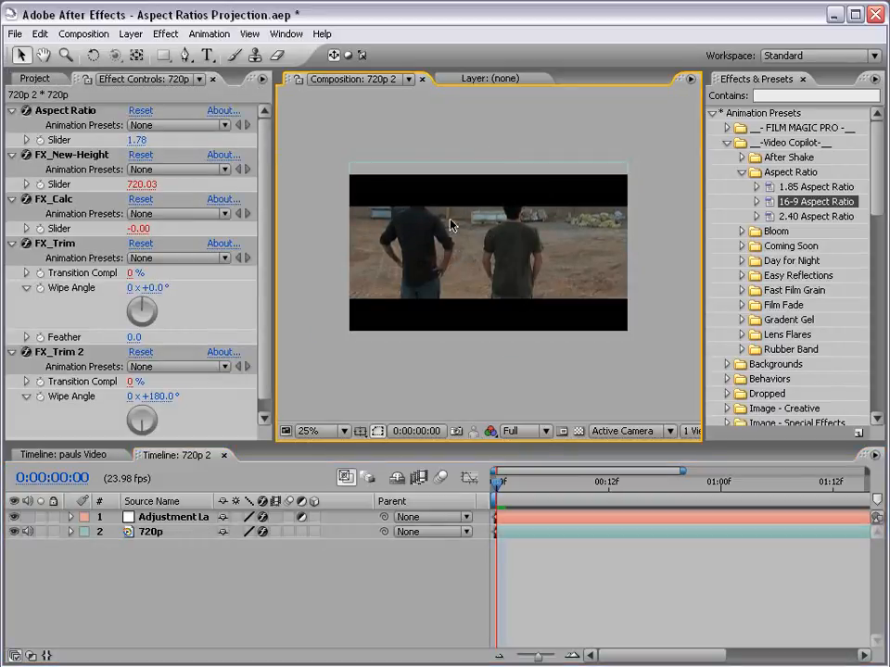
Step: Redo the composition settings change and undo it again, keeping the full-height letterboxed 720p 2 frame
{"action": "left_click", "coordinate": [41, 34]}
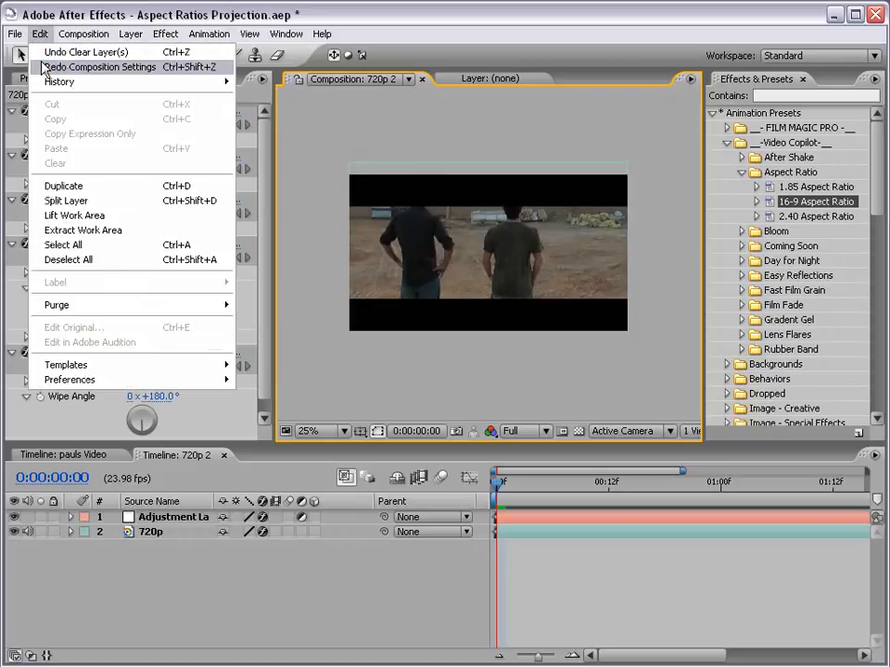
{"action": "left_click", "coordinate": [42, 65]}
{"action": "left_click", "coordinate": [41, 35]}
{"action": "left_click", "coordinate": [46, 54]}
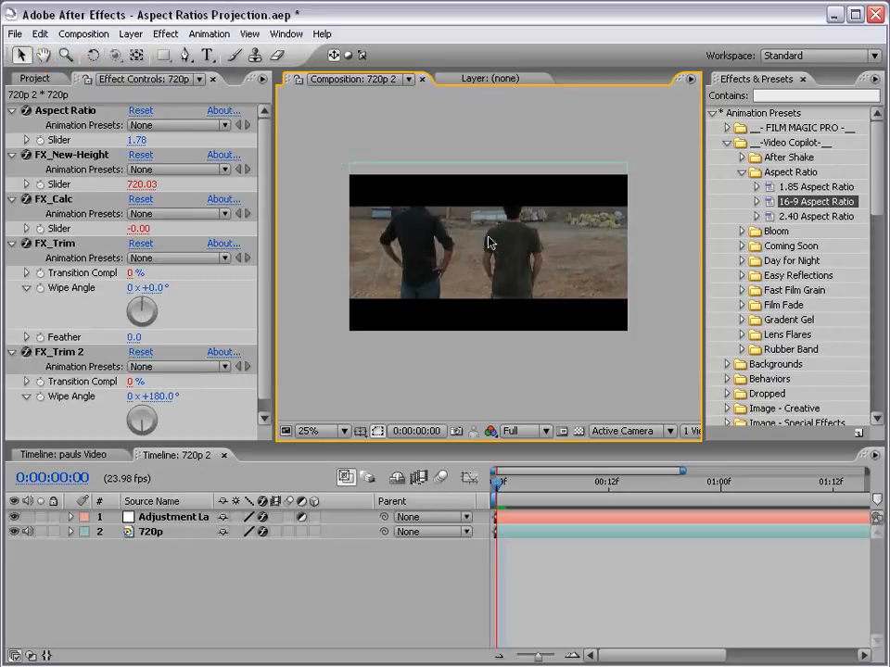
Step: Create a new composition from the DV 720x480 footage and go to 0;00;17;29
{"action": "left_click", "coordinate": [264, 311]}
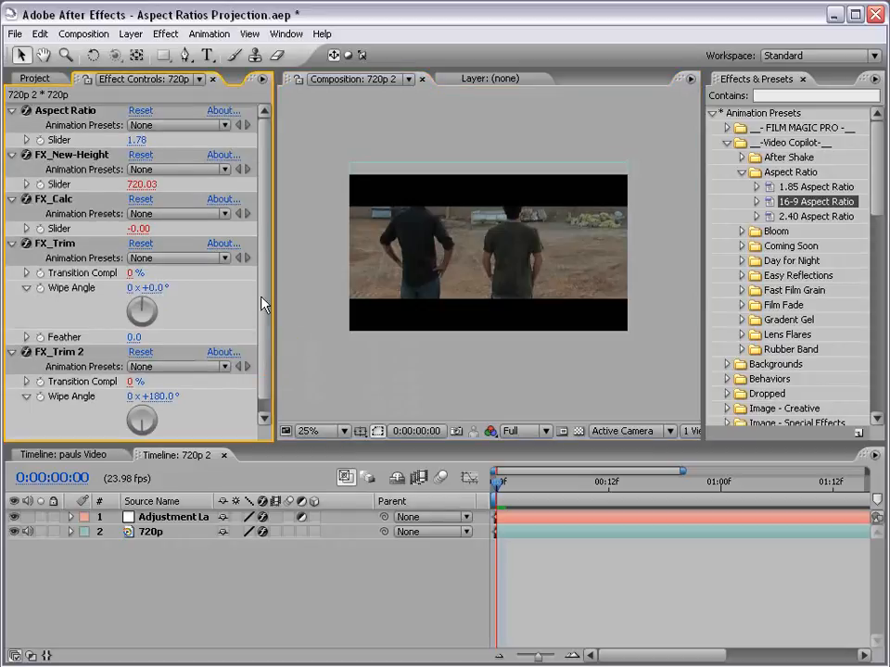
{"action": "left_click", "coordinate": [39, 78]}
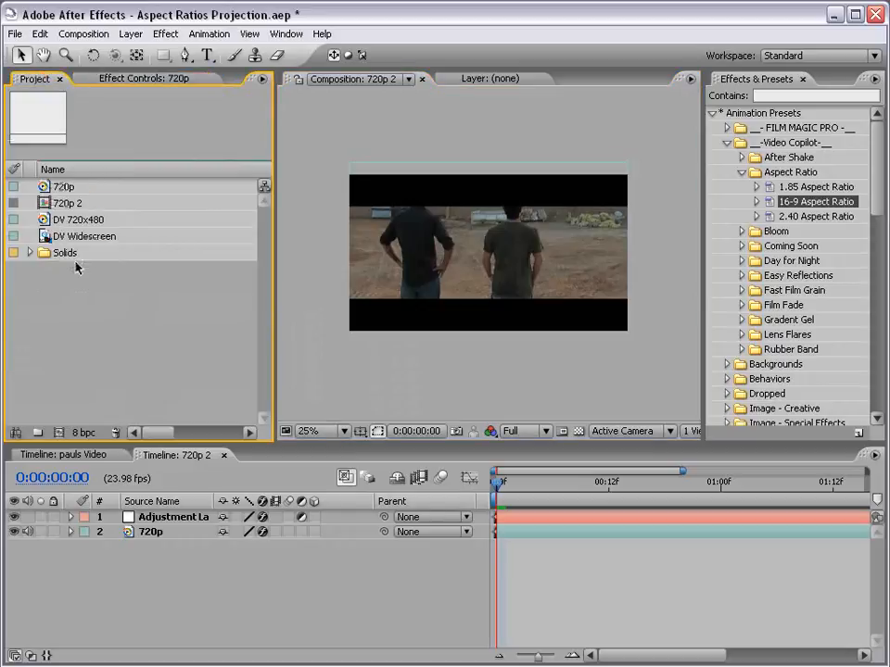
{"action": "left_click", "coordinate": [61, 221]}
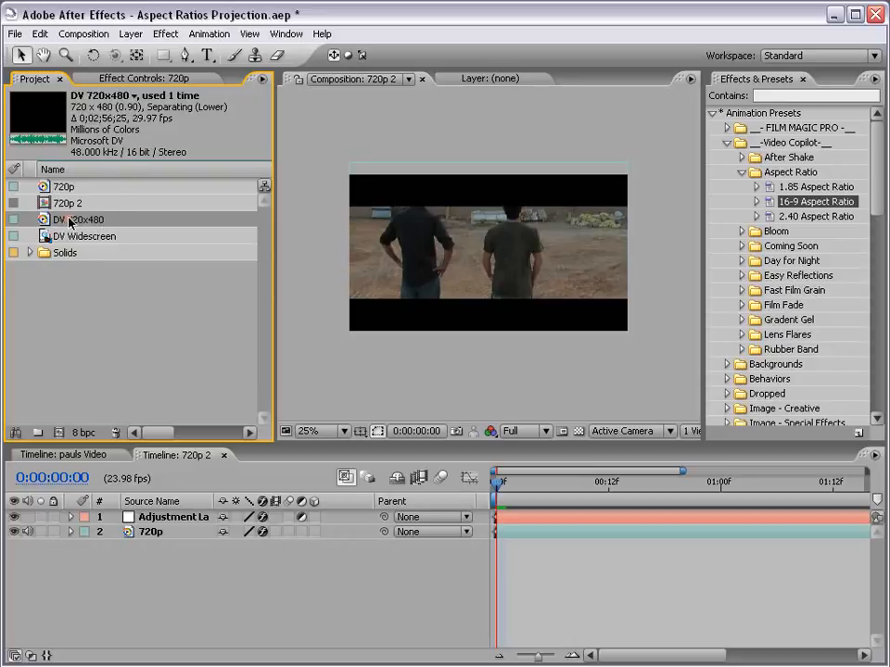
{"action": "left_click_drag", "start_coordinate": [70, 220], "coordinate": [58, 432]}
{"action": "scroll", "coordinate": [427, 383], "scroll_direction": "up", "scroll_amount": 1}
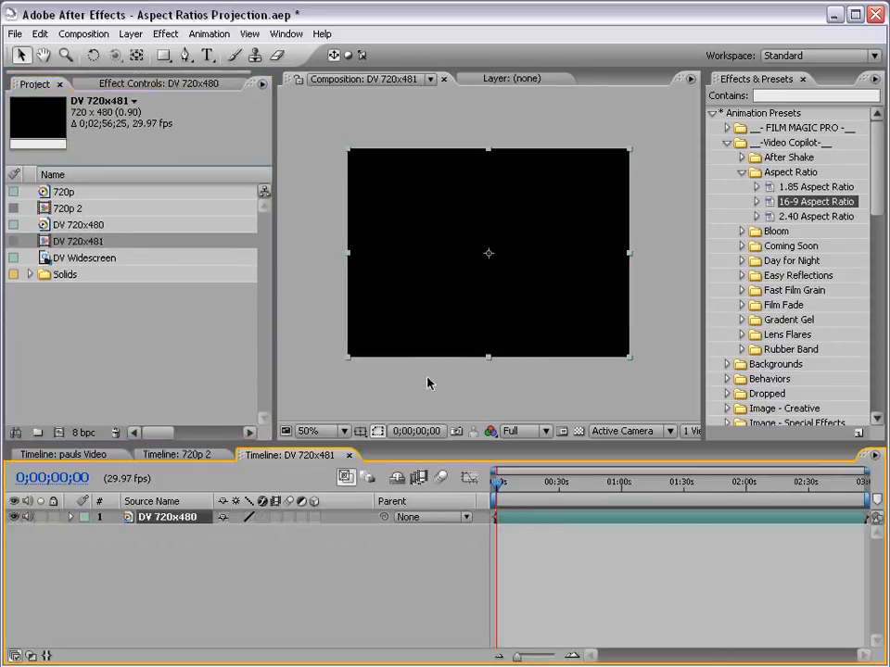
{"action": "left_click_drag", "start_coordinate": [498, 482], "coordinate": [533, 483]}
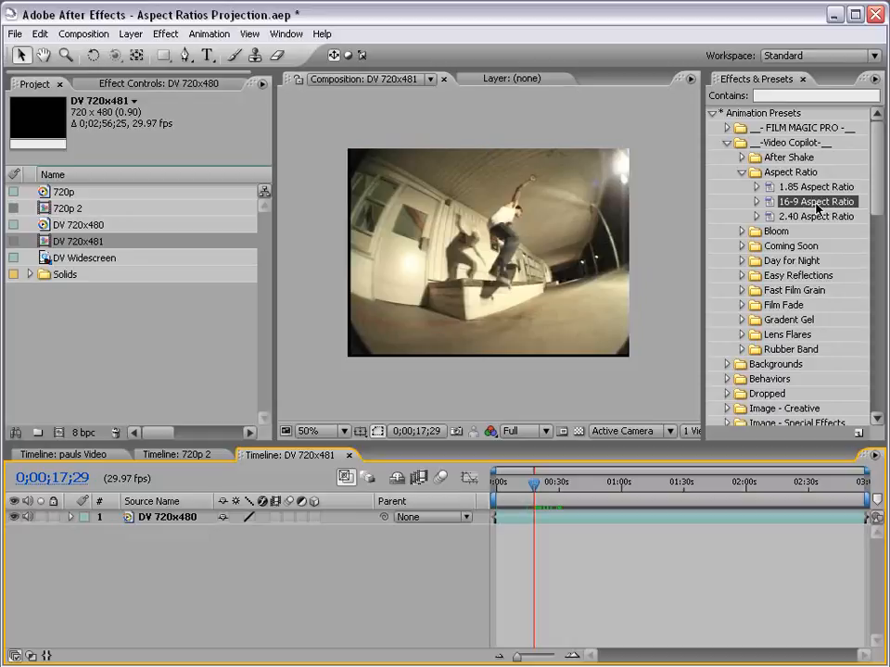
Step: Apply the 16-9 Aspect Ratio preset as a new solid, make it an adjustment layer, and delete that layer
{"action": "left_click_drag", "start_coordinate": [818, 208], "coordinate": [316, 121]}
{"action": "left_click", "coordinate": [151, 521]}
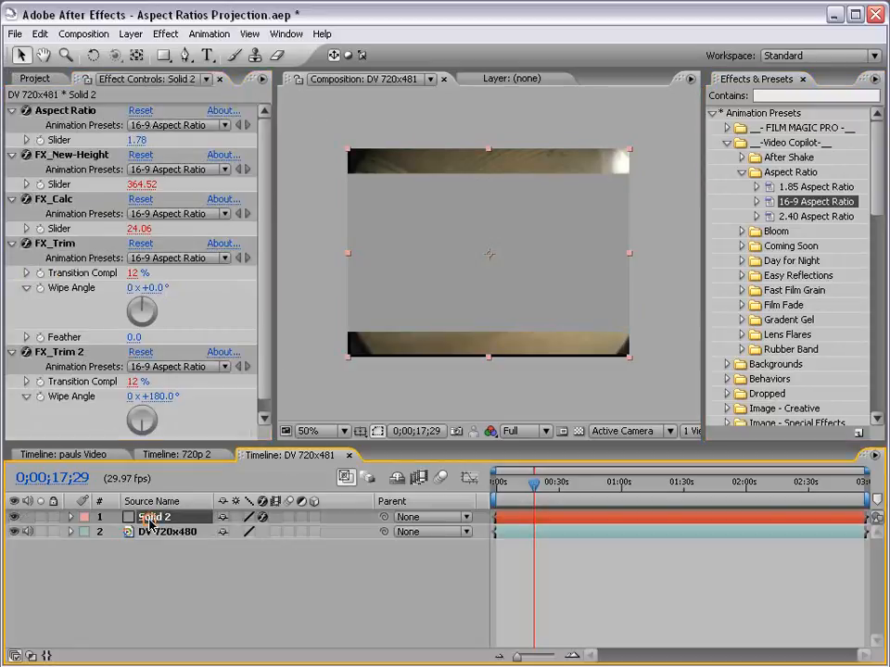
{"action": "left_click", "coordinate": [301, 517]}
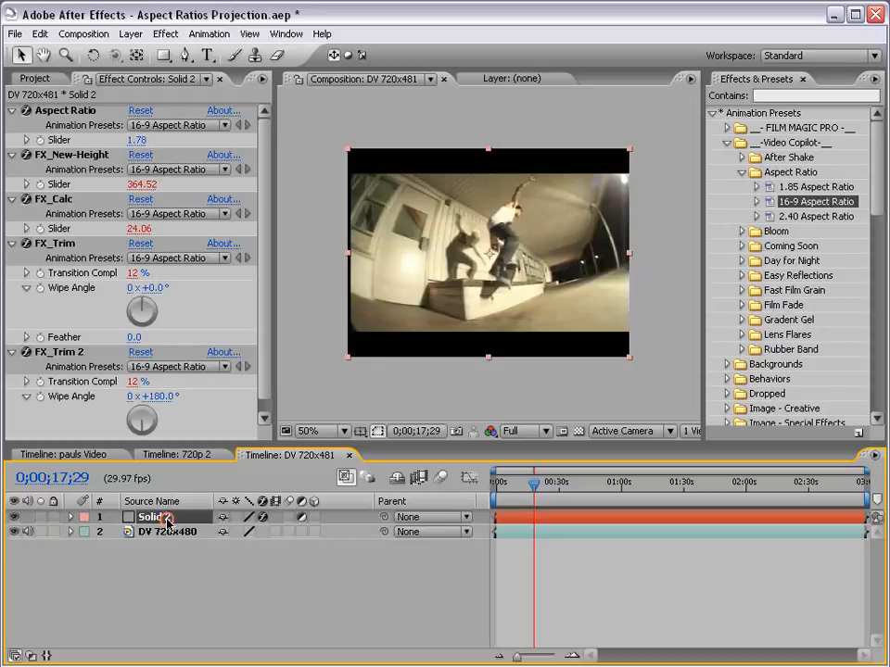
{"action": "key", "text": "Delete"}
Step: Add the 16-9 Aspect Ratio preset on a new solid, make it an adjustment layer, and check the result at 0;00;39;21
{"action": "left_click_drag", "start_coordinate": [806, 201], "coordinate": [377, 123]}
{"action": "left_click", "coordinate": [301, 516]}
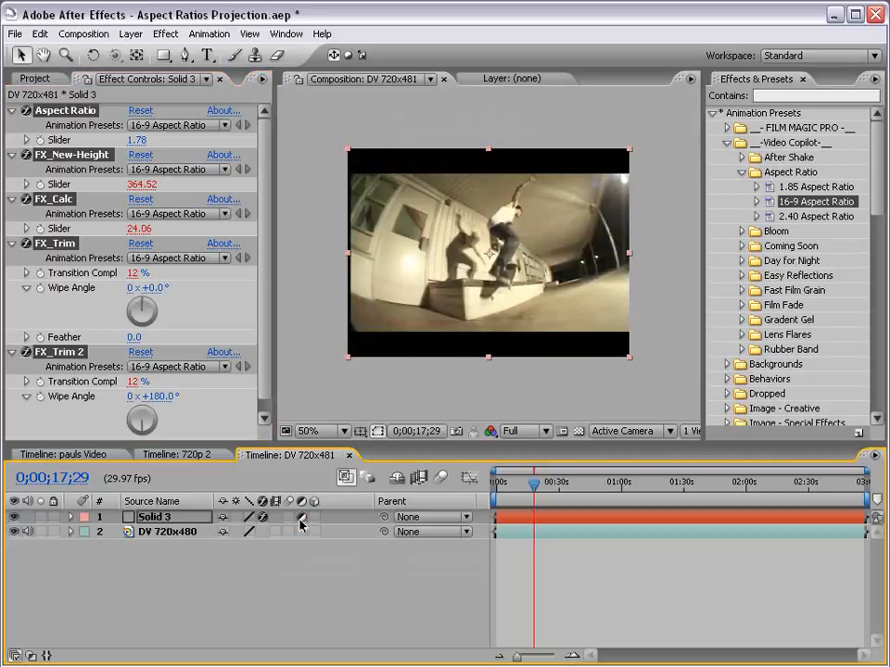
{"action": "left_click", "coordinate": [580, 596]}
{"action": "left_click_drag", "start_coordinate": [560, 488], "coordinate": [577, 484]}
Step: Set the Aspect Ratio slider of the Solid 3 adjustment layer to 2.4
{"action": "left_click", "coordinate": [159, 137]}
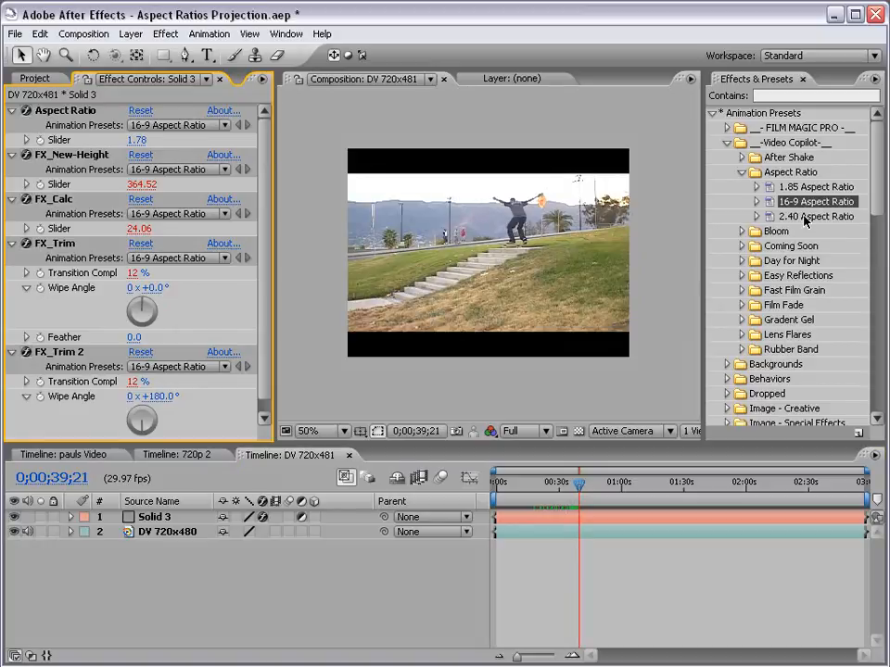
{"action": "left_click", "coordinate": [137, 140]}
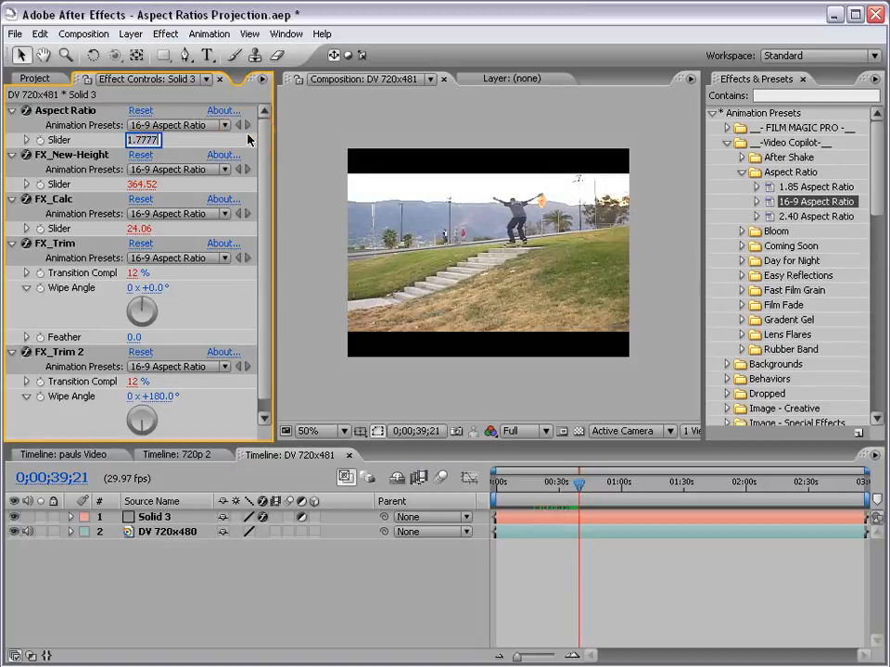
{"action": "type", "text": "2.4"}
{"action": "key", "text": "Return"}
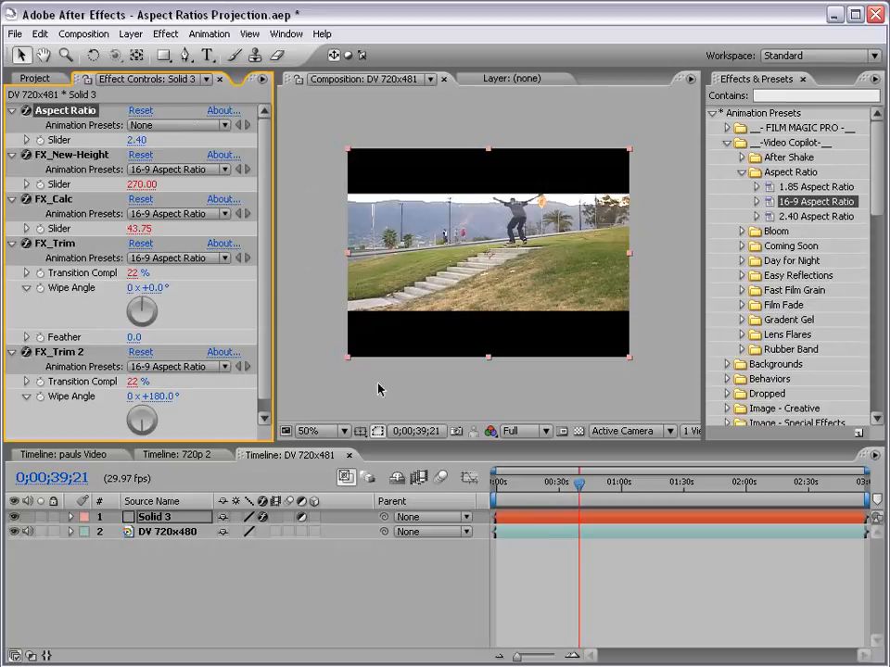
Step: Shift the DV 720x480 footage slightly down behind the bars and check the framing across the clip, ending at 0;00;53;14
{"action": "left_click", "coordinate": [536, 530]}
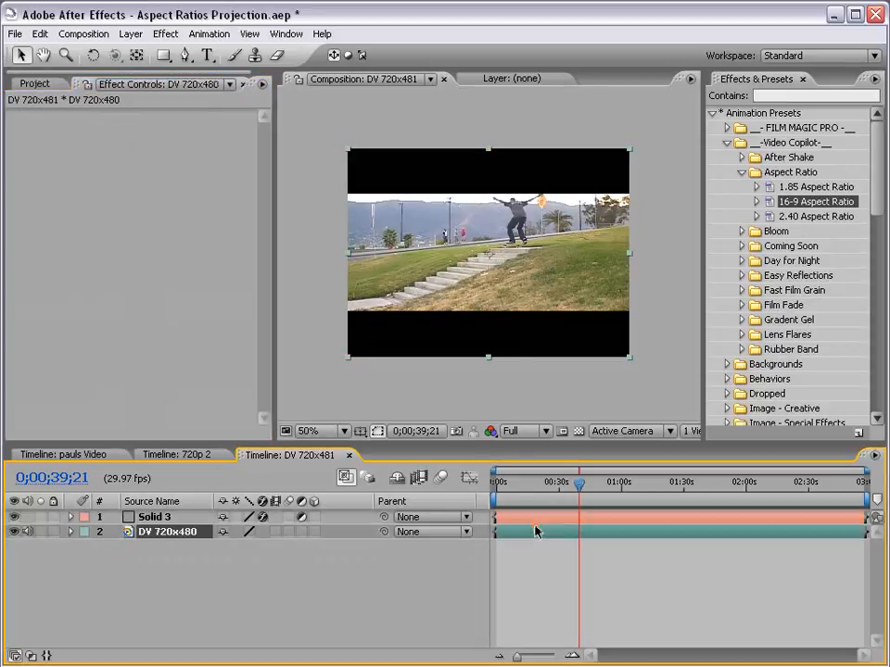
{"action": "left_click", "coordinate": [508, 327]}
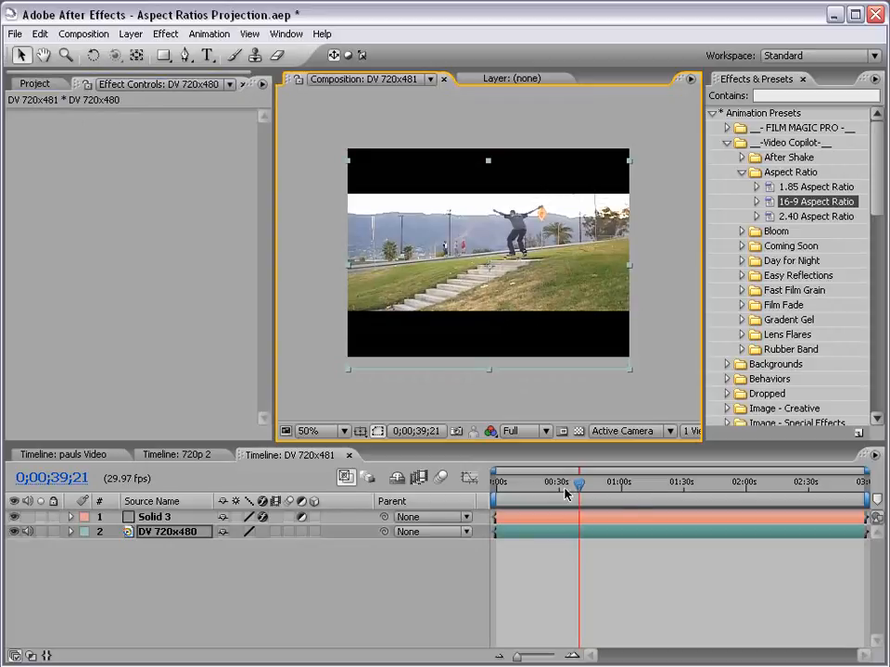
{"action": "left_click_drag", "start_coordinate": [578, 485], "coordinate": [735, 492]}
{"action": "left_click", "coordinate": [824, 484]}
{"action": "left_click_drag", "start_coordinate": [824, 483], "coordinate": [842, 486]}
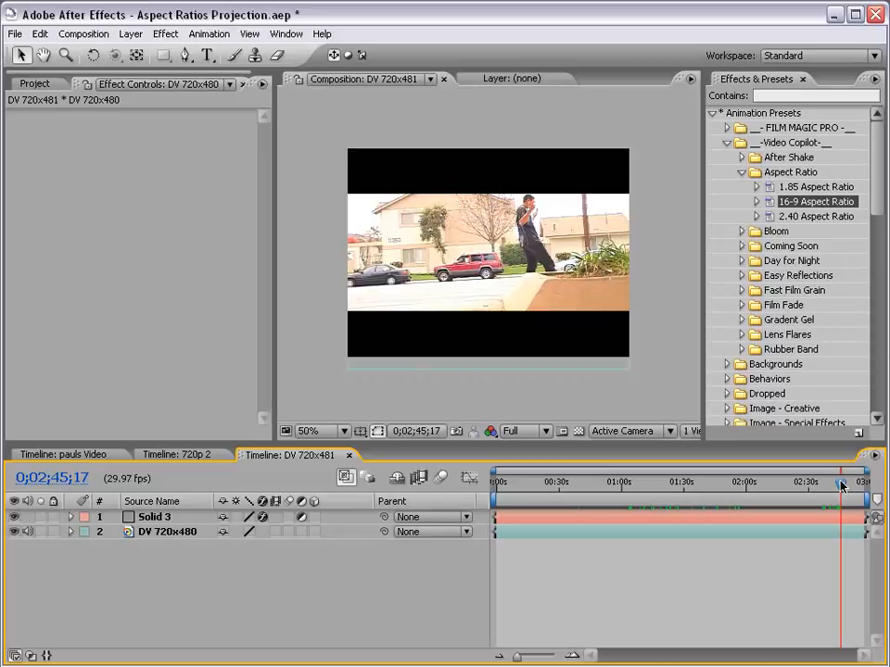
{"action": "left_click_drag", "start_coordinate": [842, 486], "coordinate": [607, 486]}
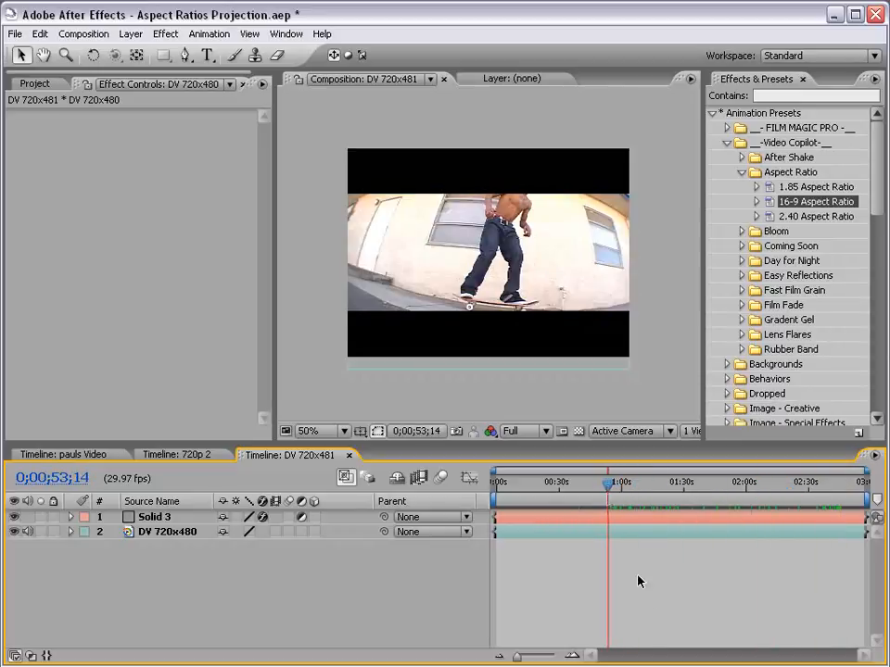
Step: Check the letterbox bars against the transparency grid and switch the grid back off
{"action": "left_click", "coordinate": [35, 82]}
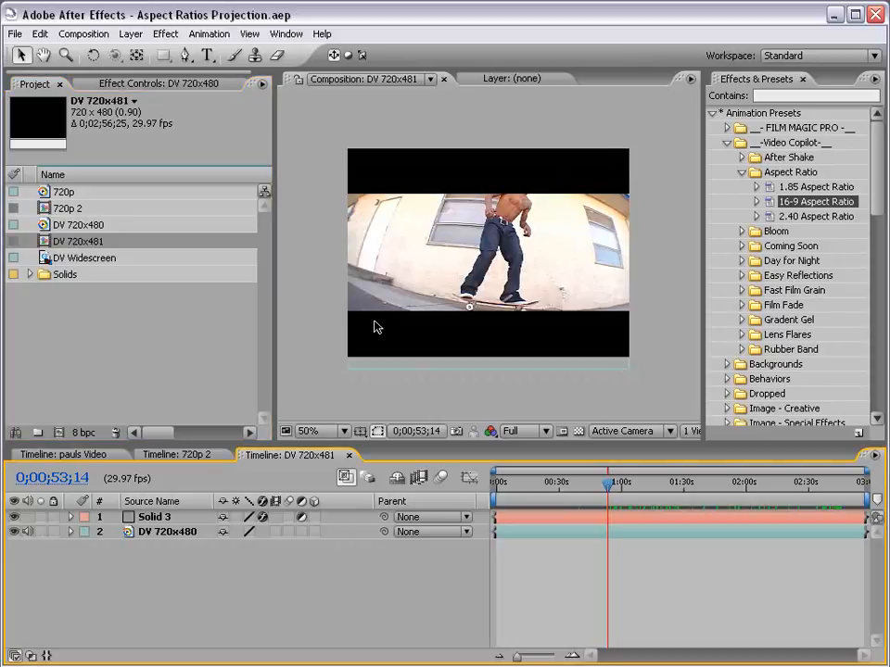
{"action": "left_click", "coordinate": [582, 433]}
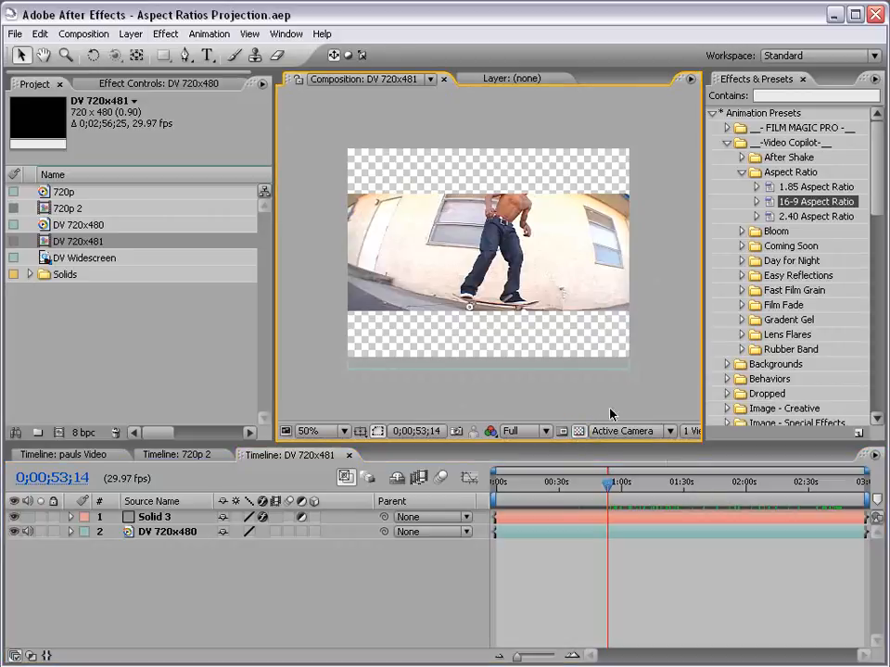
{"action": "left_click", "coordinate": [577, 432]}
{"action": "left_click", "coordinate": [577, 433]}
{"action": "left_click", "coordinate": [611, 343]}
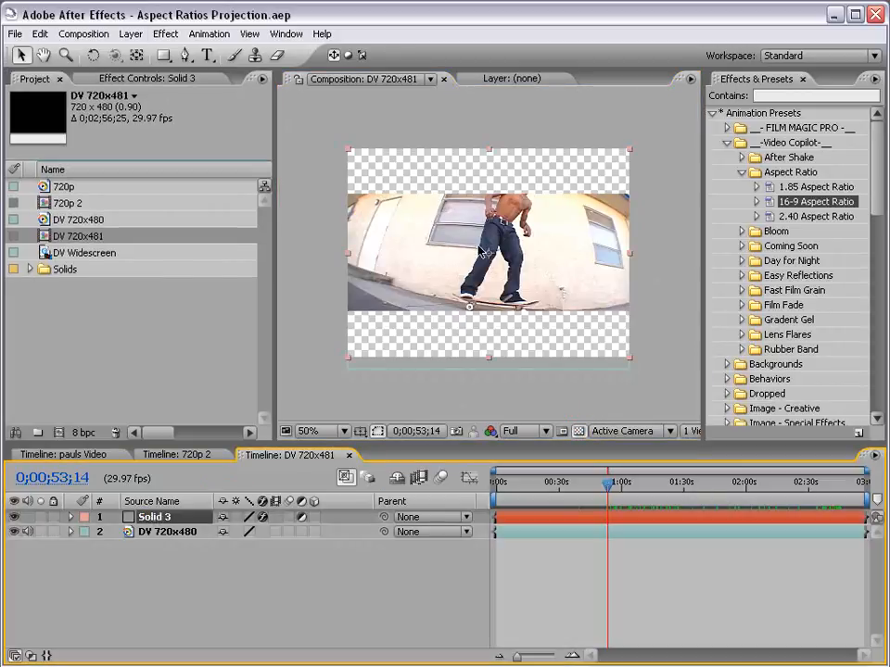
{"action": "left_click", "coordinate": [579, 433]}
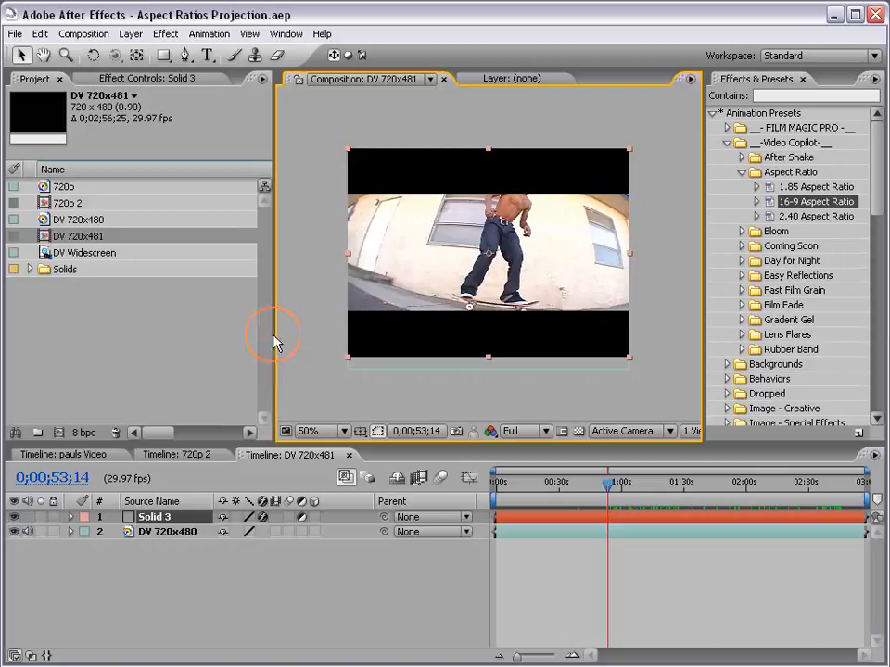
Step: Widen the composition viewer, compare the DV picture with and without pixel aspect ratio correction, and leave the correction off
{"action": "left_click", "coordinate": [155, 517]}
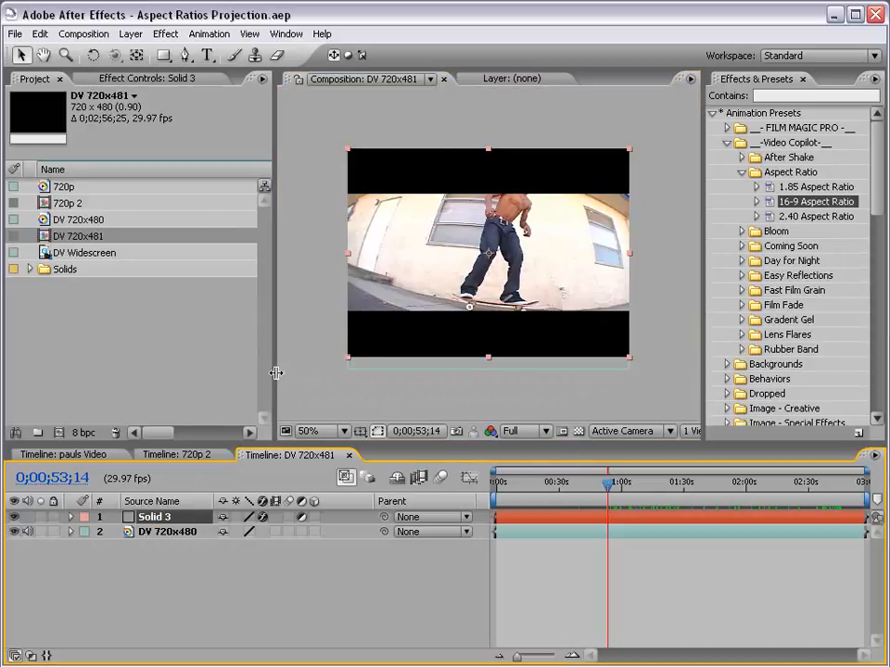
{"action": "left_click_drag", "start_coordinate": [274, 371], "coordinate": [185, 366]}
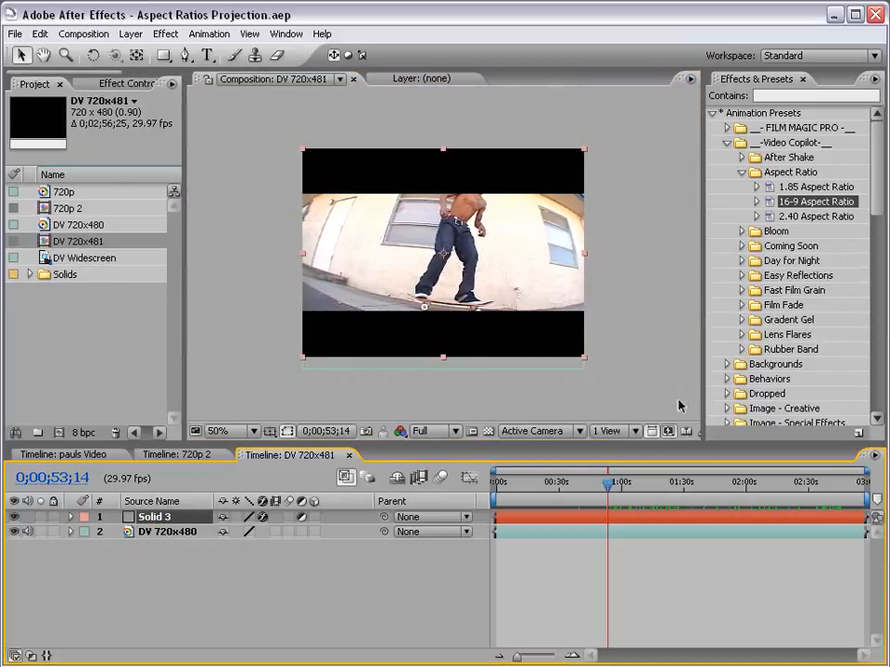
{"action": "left_click", "coordinate": [651, 432]}
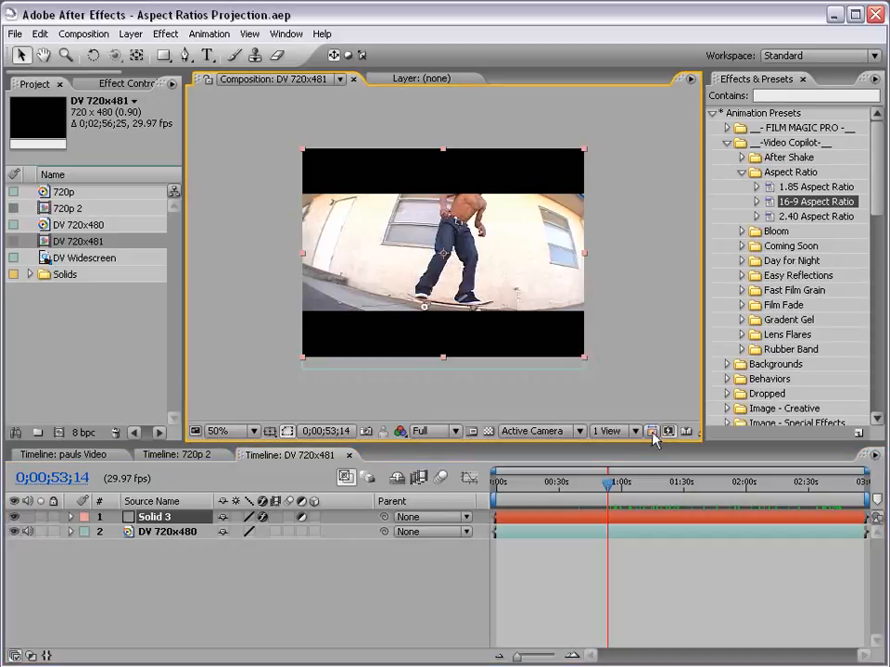
{"action": "left_click", "coordinate": [653, 432]}
{"action": "left_click", "coordinate": [544, 331]}
{"action": "scroll", "coordinate": [544, 332], "scroll_direction": "up", "scroll_amount": 1}
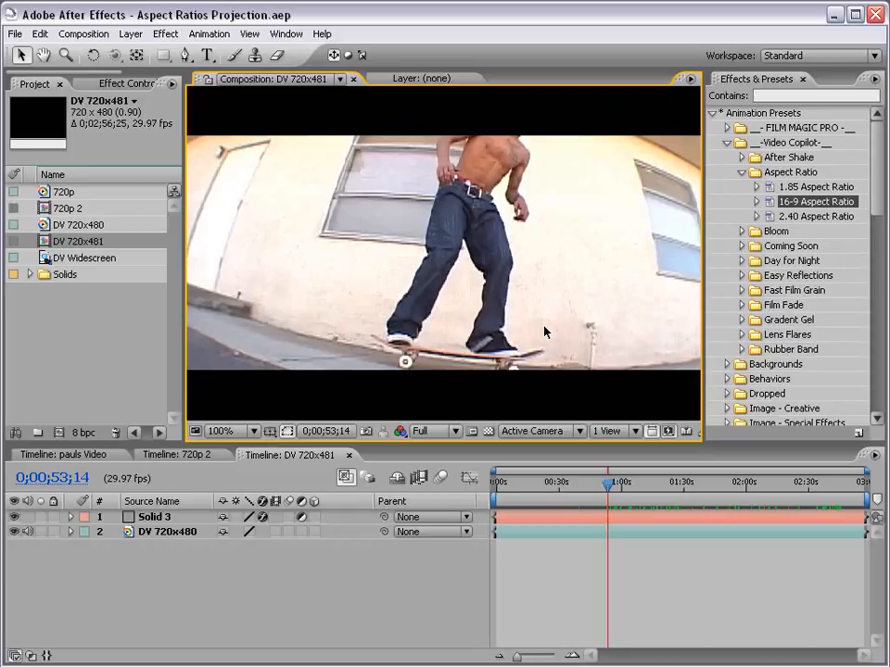
{"action": "scroll", "coordinate": [544, 331], "scroll_direction": "down", "scroll_amount": 1}
{"action": "left_click", "coordinate": [653, 432]}
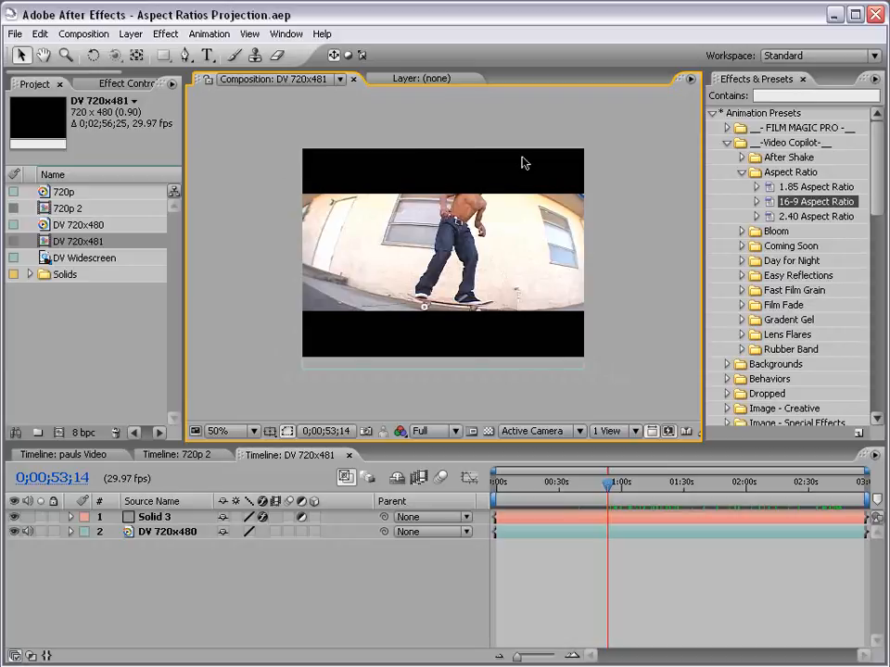
{"action": "left_click", "coordinate": [652, 432]}
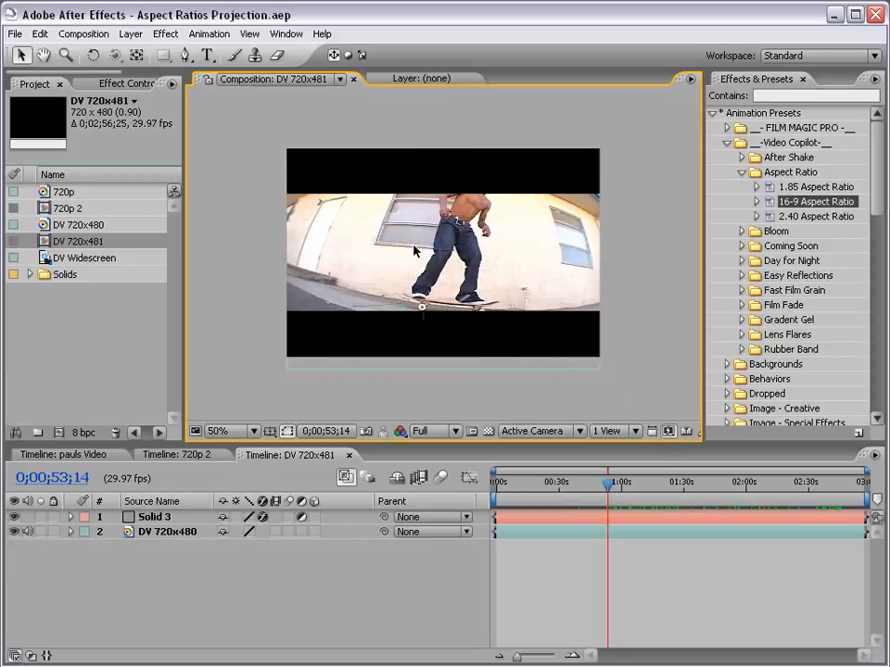
Step: Inspect the upper letterbox edge of the DV composition at 400% magnification
{"action": "scroll", "coordinate": [380, 313], "scroll_direction": "up", "scroll_amount": 1}
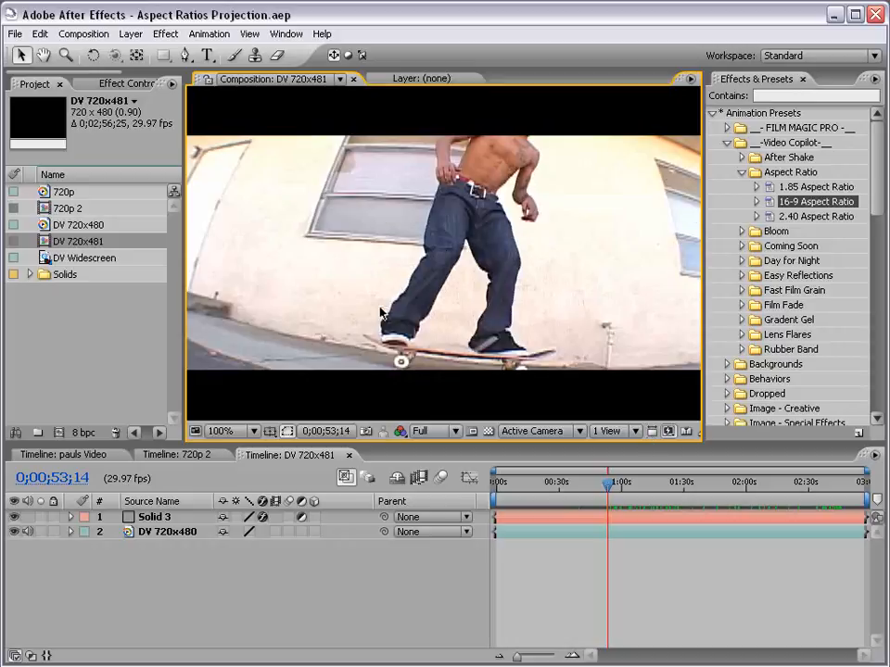
{"action": "scroll", "coordinate": [291, 301], "scroll_direction": "up", "scroll_amount": 1}
{"action": "left_click_drag", "start_coordinate": [299, 153], "coordinate": [391, 449]}
{"action": "scroll", "coordinate": [314, 354], "scroll_direction": "up", "scroll_amount": 1}
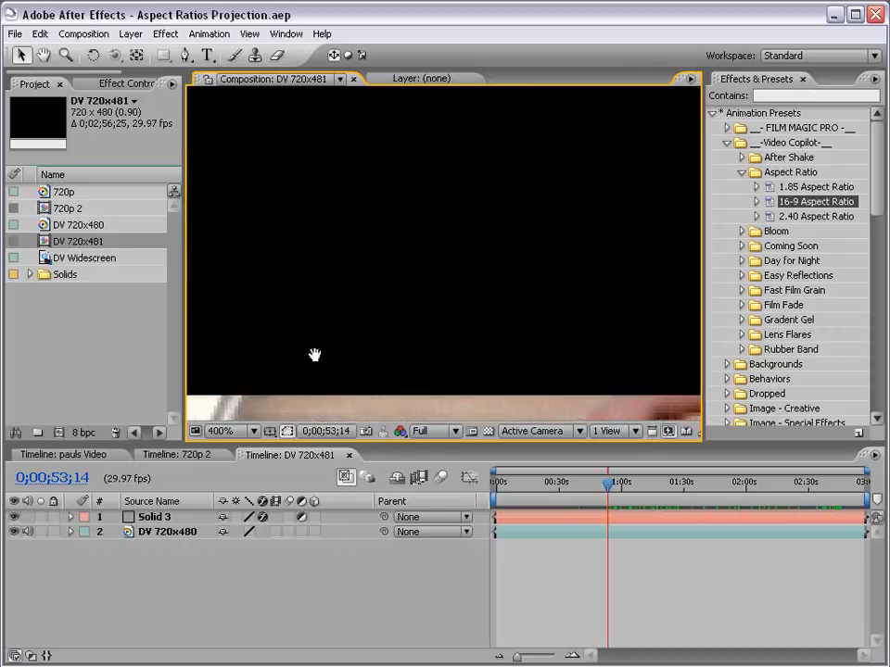
{"action": "left_click_drag", "start_coordinate": [315, 392], "coordinate": [329, 308]}
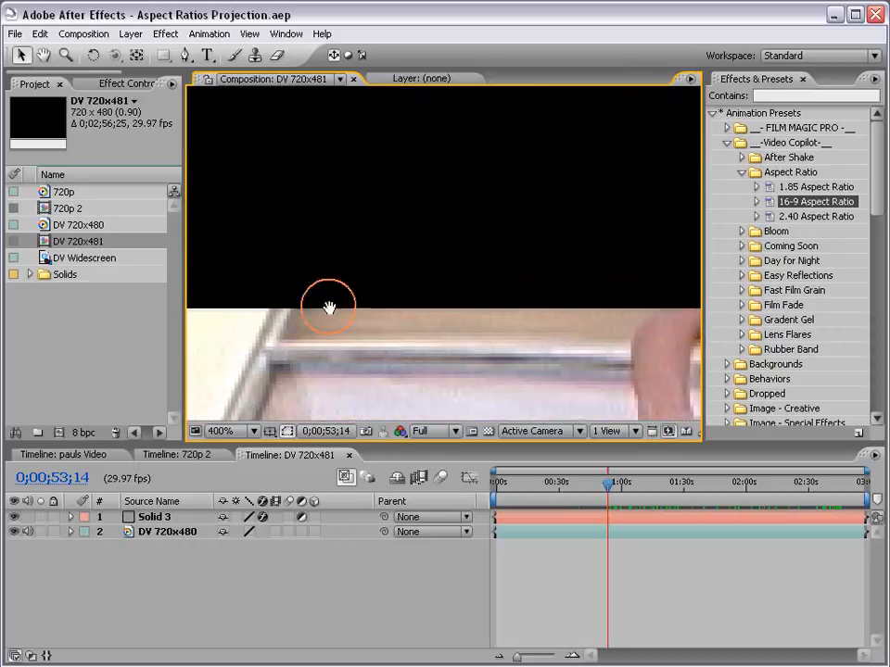
Step: Switch to the 720p 2 composition and inspect its lower letterbox edge at 400% magnification
{"action": "left_click", "coordinate": [179, 455]}
{"action": "scroll", "coordinate": [374, 254], "scroll_direction": "up", "scroll_amount": 1}
{"action": "scroll", "coordinate": [406, 338], "scroll_direction": "up", "scroll_amount": 1}
{"action": "left_click_drag", "start_coordinate": [395, 369], "coordinate": [459, 200]}
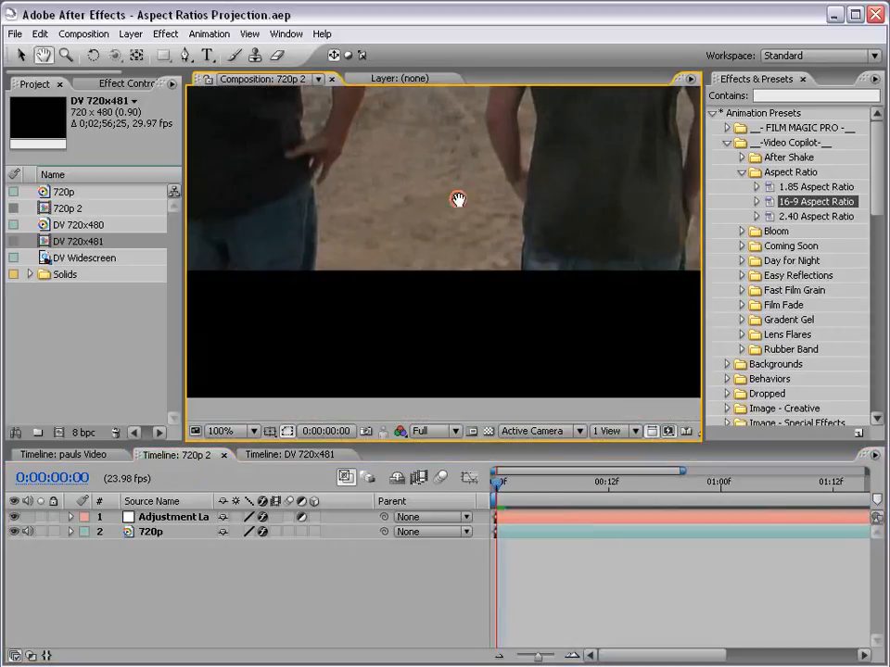
{"action": "left_click_drag", "start_coordinate": [375, 310], "coordinate": [386, 279]}
{"action": "scroll", "coordinate": [379, 298], "scroll_direction": "up", "scroll_amount": 1}
{"action": "scroll", "coordinate": [379, 297], "scroll_direction": "up", "scroll_amount": 1}
{"action": "left_click_drag", "start_coordinate": [345, 201], "coordinate": [445, 283]}
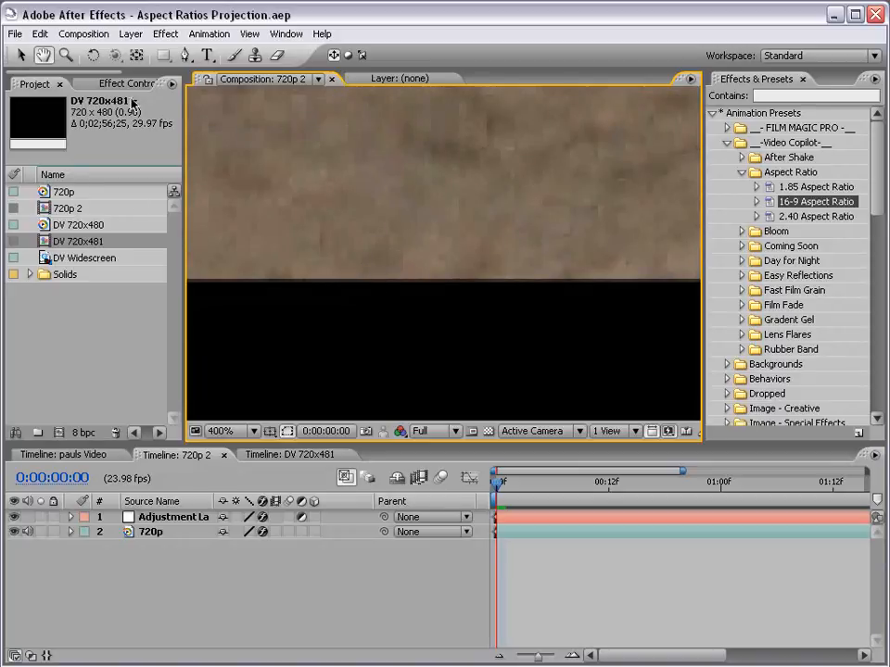
Step: Set the Aspect Ratio slider of the 720p 2 adjustment layer to 2.4 and examine the lower bar's edge
{"action": "left_click", "coordinate": [291, 294]}
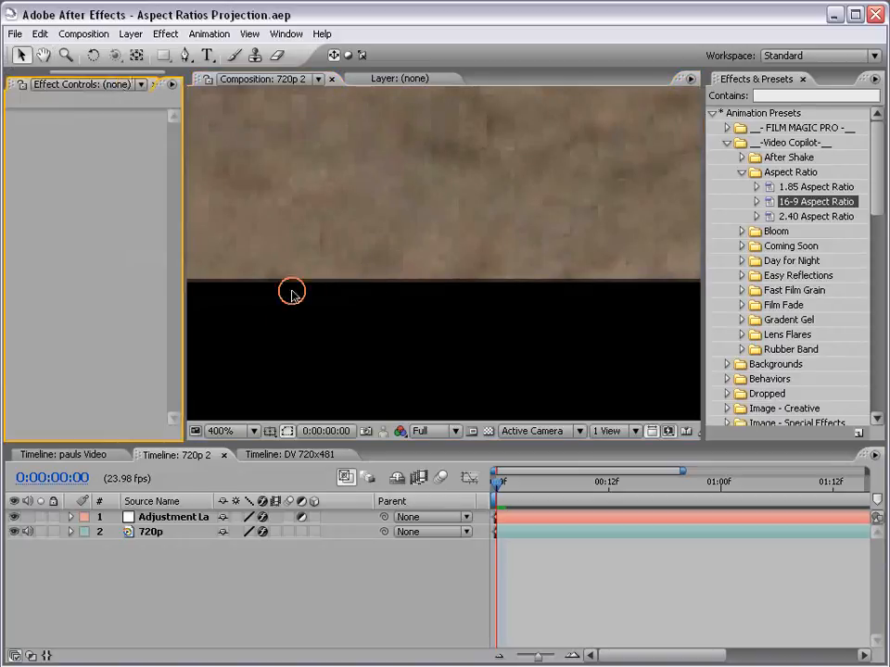
{"action": "left_click", "coordinate": [186, 517]}
{"action": "left_click", "coordinate": [92, 145]}
{"action": "type", "text": "2.4"}
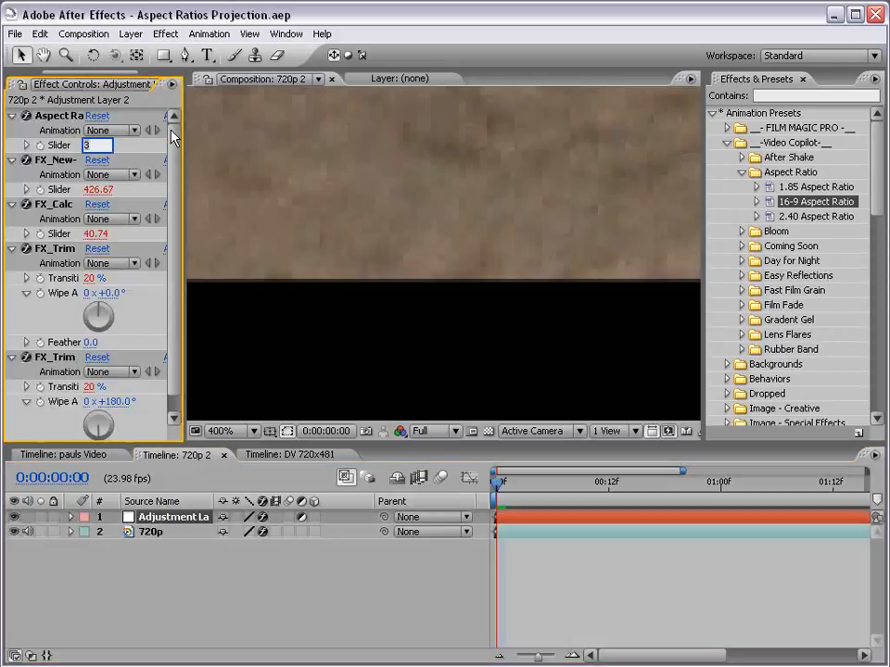
{"action": "key", "text": "Return"}
{"action": "key", "text": "space"}
{"action": "left_click_drag", "start_coordinate": [361, 399], "coordinate": [390, 267]}
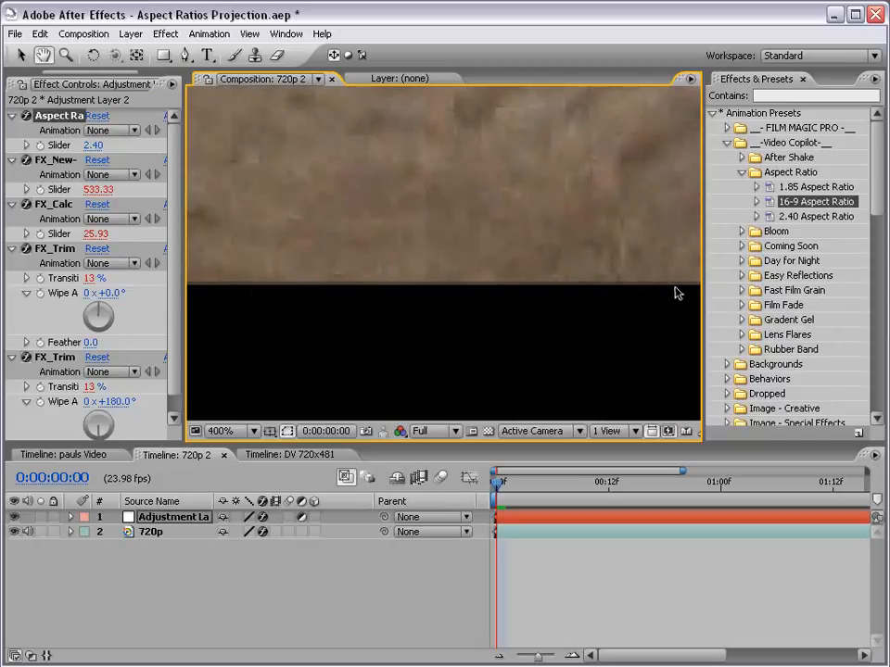
Step: Switch the adjustment layer in 720p 2 to draft quality, comparing the bar edge in both quality modes
{"action": "left_click", "coordinate": [233, 597]}
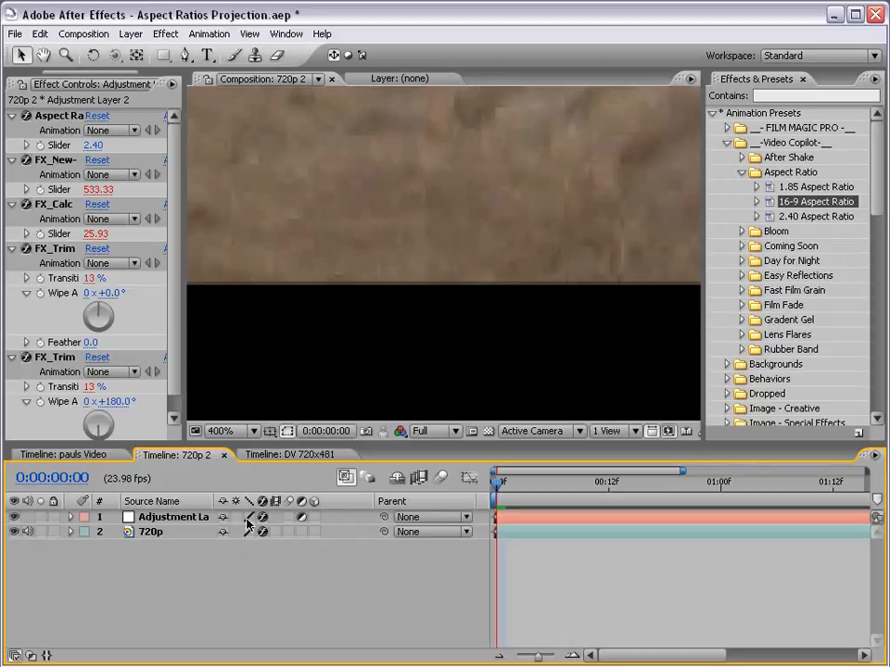
{"action": "left_click", "coordinate": [247, 519]}
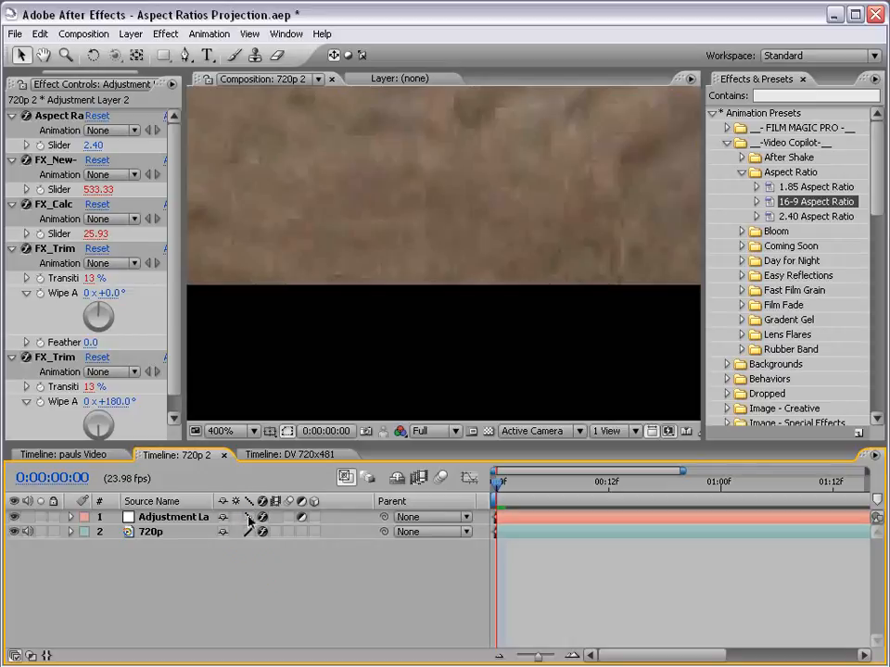
{"action": "left_click", "coordinate": [249, 520]}
{"action": "left_click", "coordinate": [249, 519]}
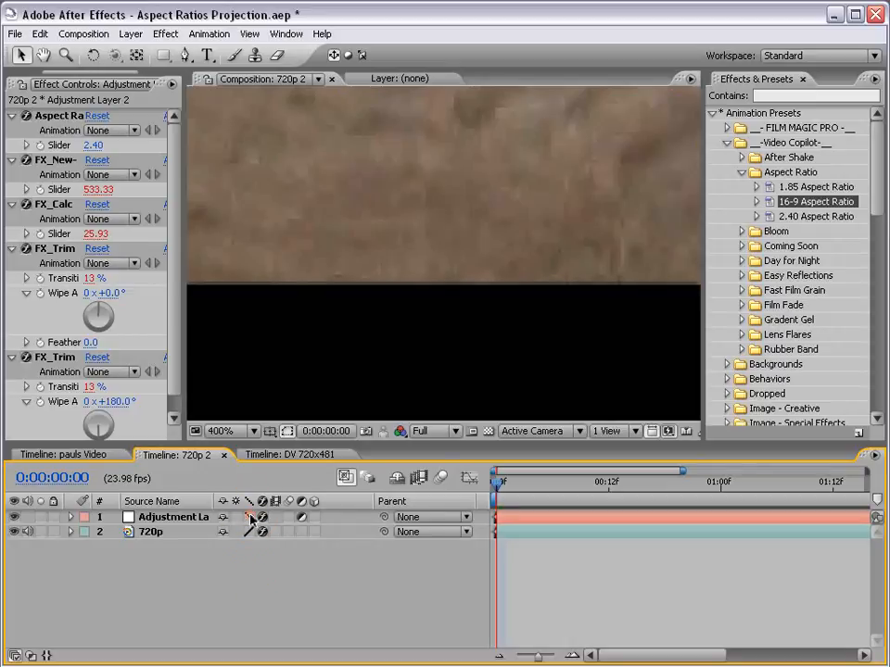
Step: Examine the upper letterbox edge of the 720p 2 composition at 400%, and return to the overall picture at 50%
{"action": "scroll", "coordinate": [494, 219], "scroll_direction": "down", "scroll_amount": 2}
{"action": "key", "text": "space"}
{"action": "left_click_drag", "start_coordinate": [425, 181], "coordinate": [415, 404]}
{"action": "scroll", "coordinate": [367, 163], "scroll_direction": "up", "scroll_amount": 1}
{"action": "left_click_drag", "start_coordinate": [367, 163], "coordinate": [404, 365]}
{"action": "scroll", "coordinate": [390, 159], "scroll_direction": "up", "scroll_amount": 1}
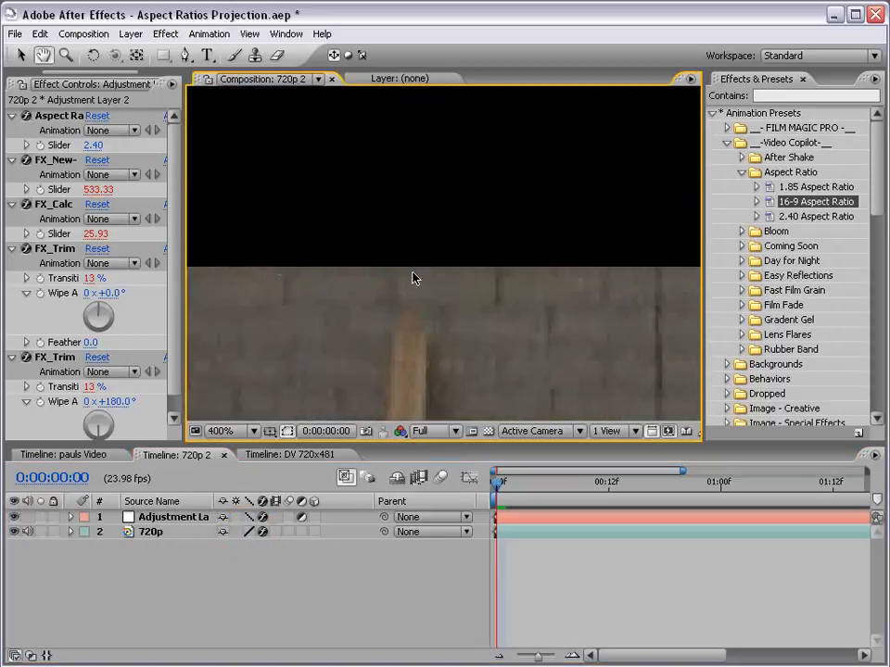
{"action": "scroll", "coordinate": [415, 278], "scroll_direction": "down", "scroll_amount": 2}
{"action": "left_click_drag", "start_coordinate": [432, 278], "coordinate": [483, 232]}
{"action": "scroll", "coordinate": [483, 322], "scroll_direction": "down", "scroll_amount": 2}
{"action": "left_click_drag", "start_coordinate": [483, 321], "coordinate": [432, 283]}
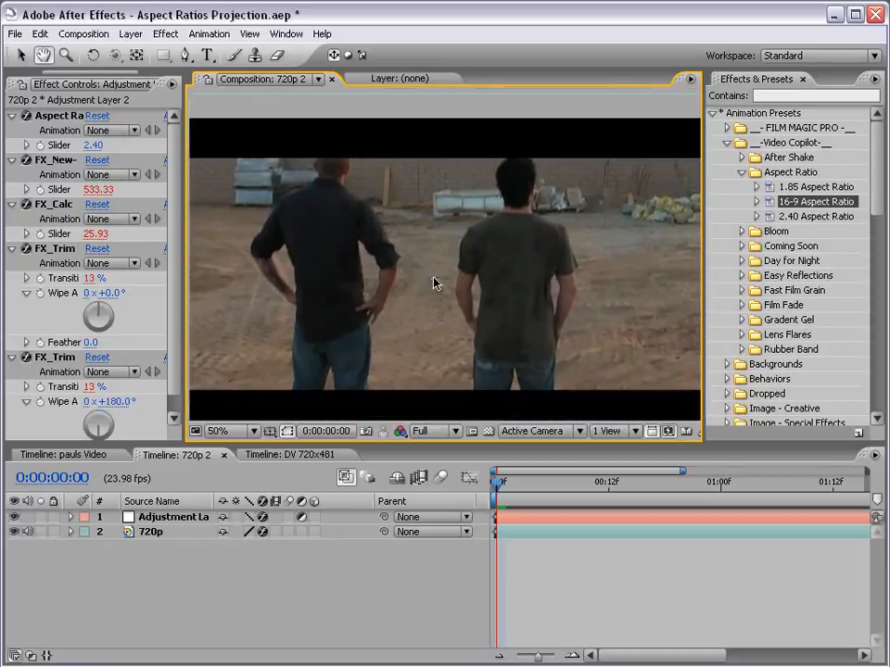